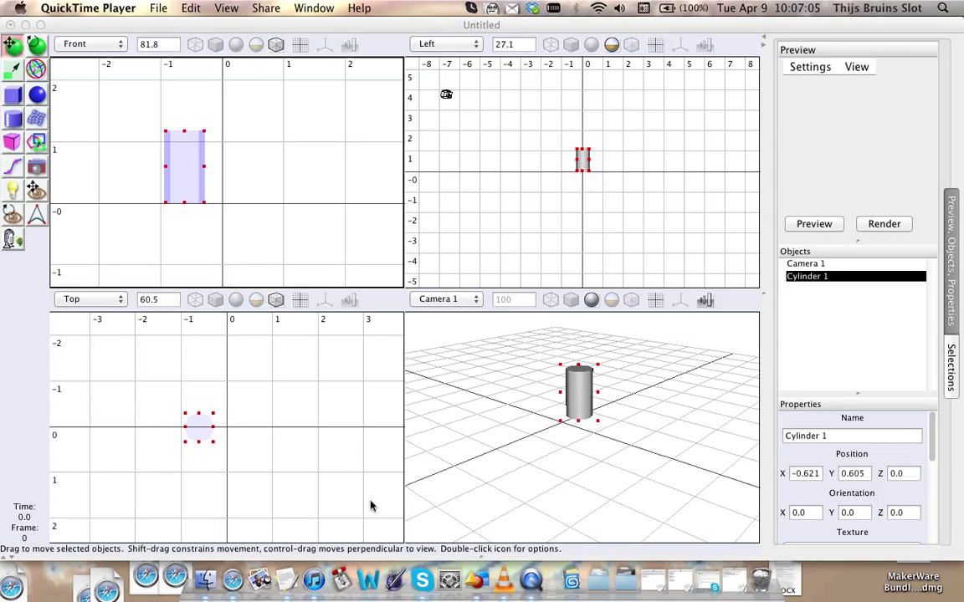
Step: Bring Art of Illusion forward and try running the Distribute script from Tools > Scripts
left_click(364, 24)
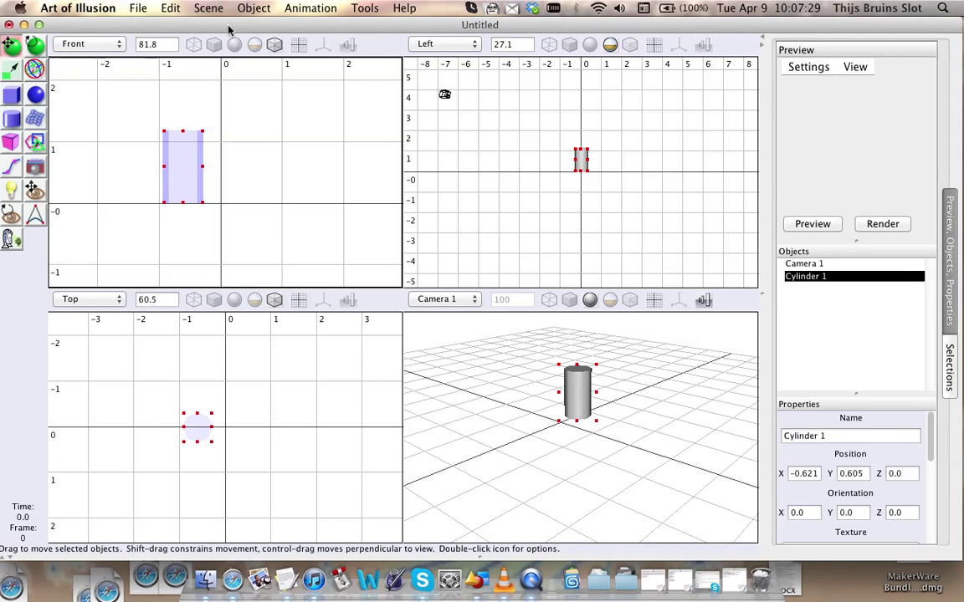
left_click_drag(229, 29, 232, 30)
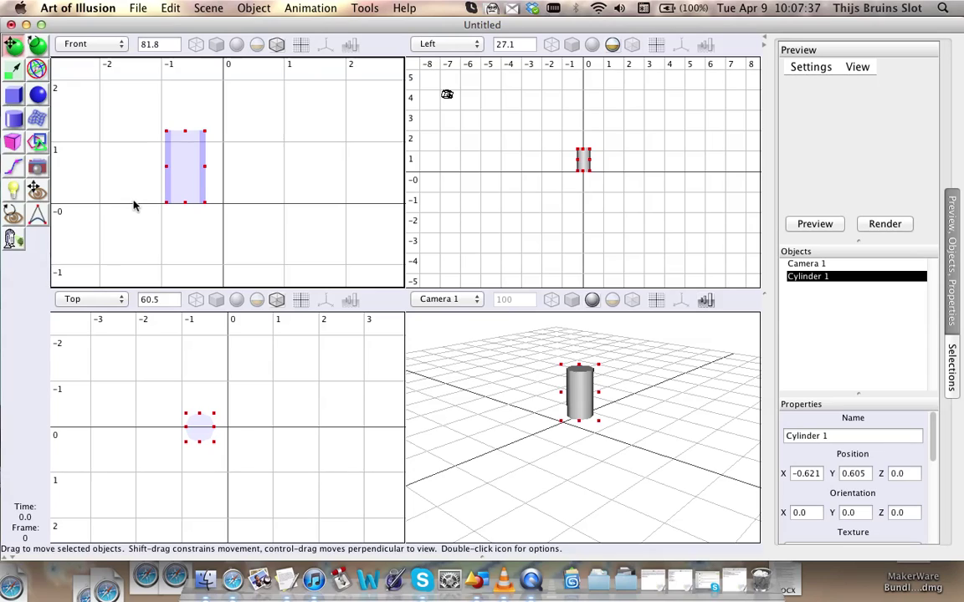
left_click(355, 6)
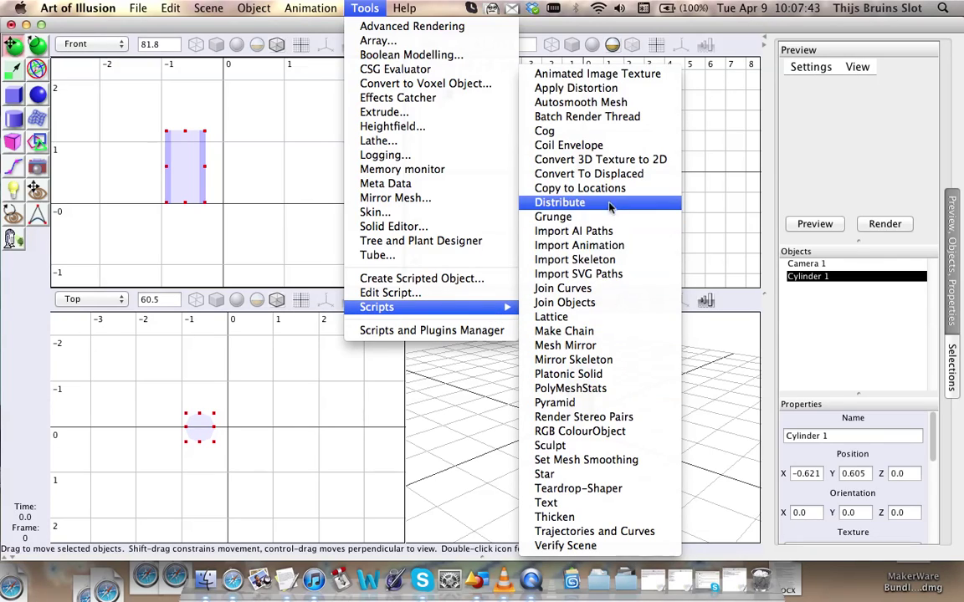
left_click(547, 208)
mouse_move(469, 307)
left_click(635, 206)
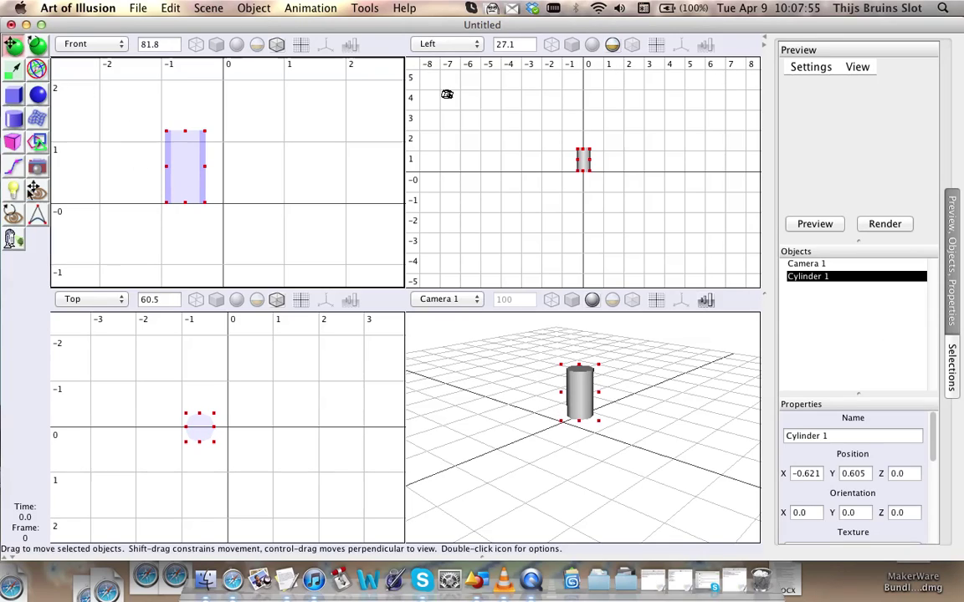
Step: Draw a large square spline mesh around the origin in the zoomed-out Top view and select it
left_click(36, 118)
scroll(249, 235, "down", 5)
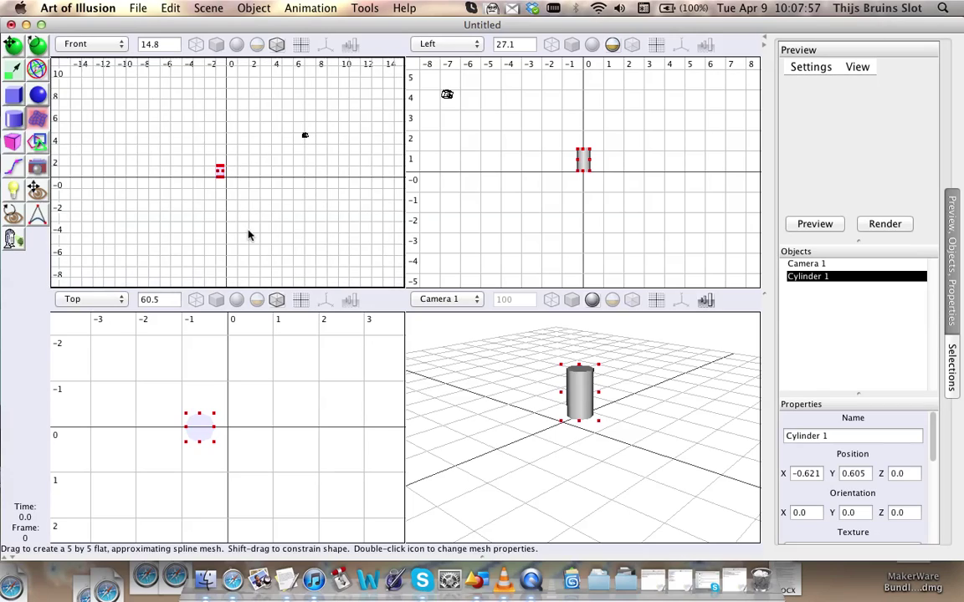
scroll(251, 230, "up", 4)
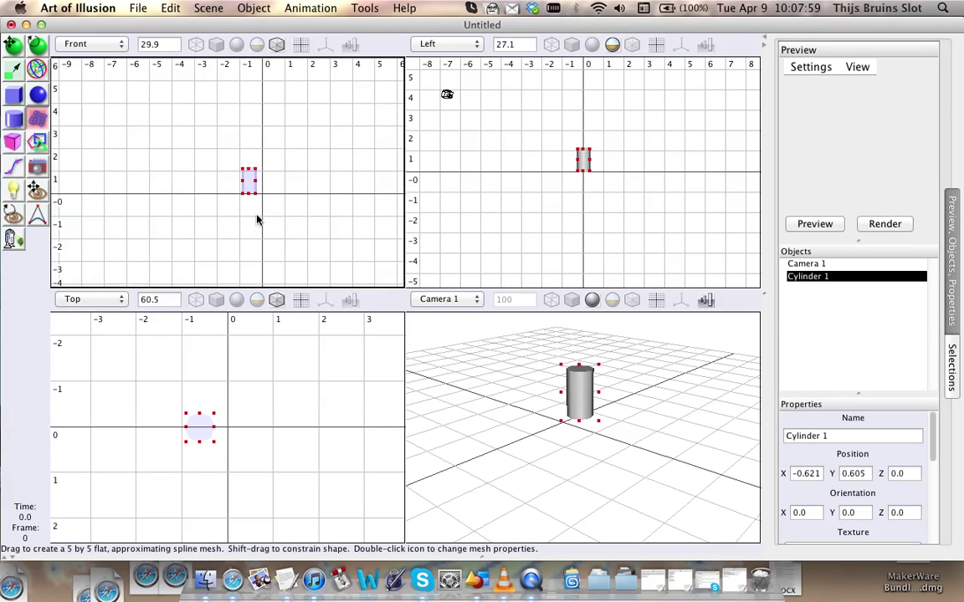
scroll(257, 220, "up", 6)
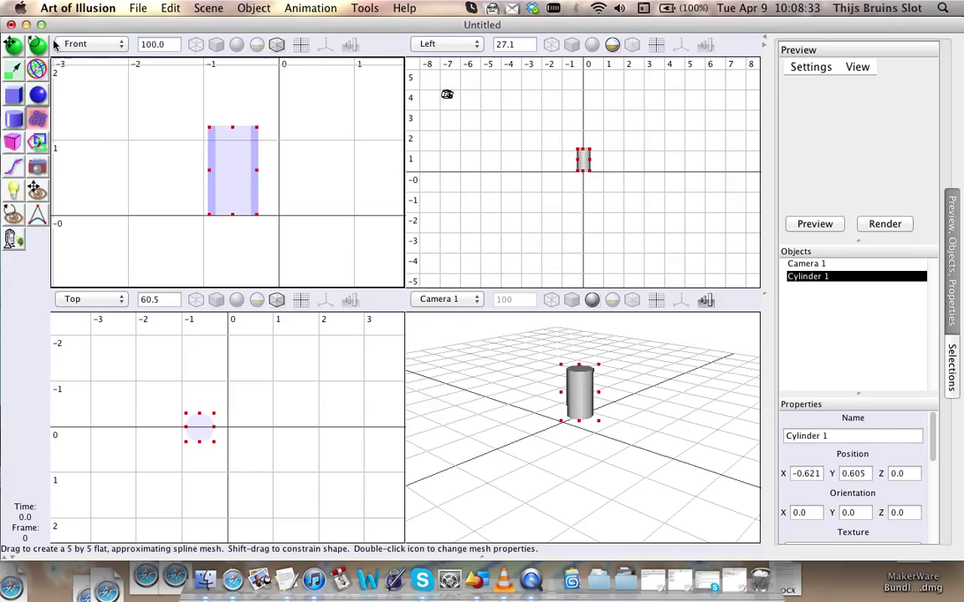
scroll(100, 166, "down", 5)
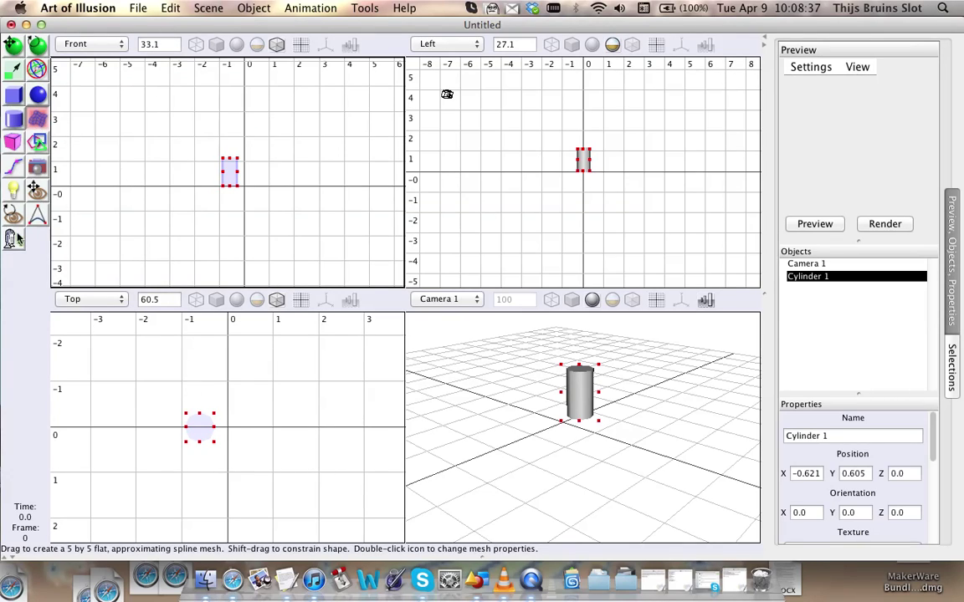
scroll(183, 276, "down", 3)
scroll(237, 400, "down", 7)
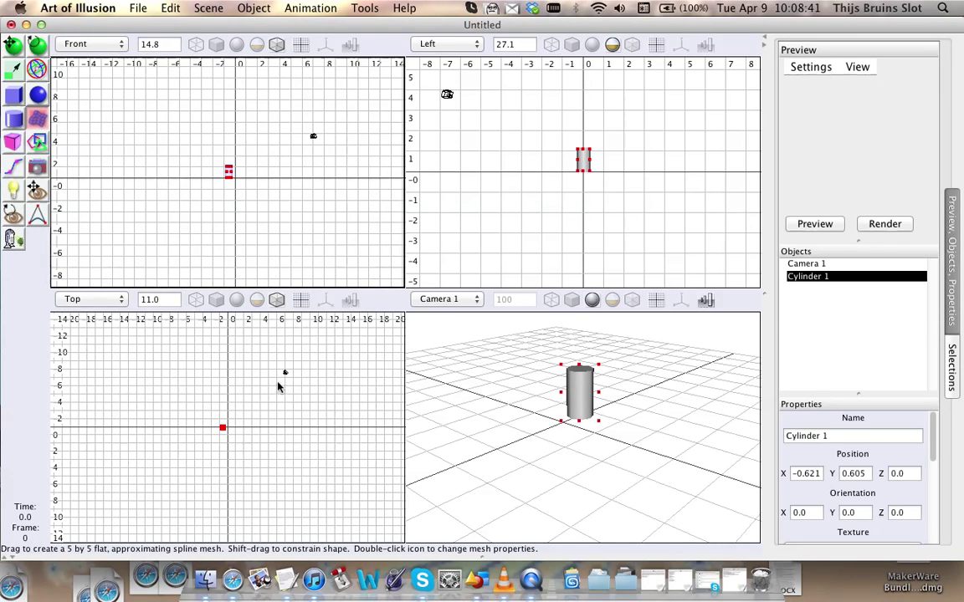
left_click_drag(268, 376, 276, 394)
left_click_drag(225, 459, 149, 504)
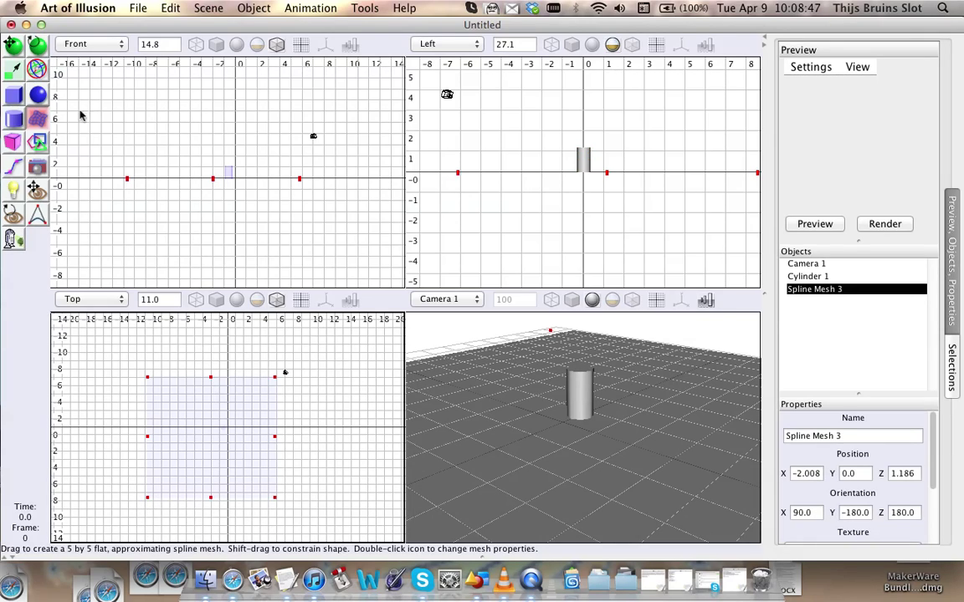
left_click(14, 46)
left_click(870, 276)
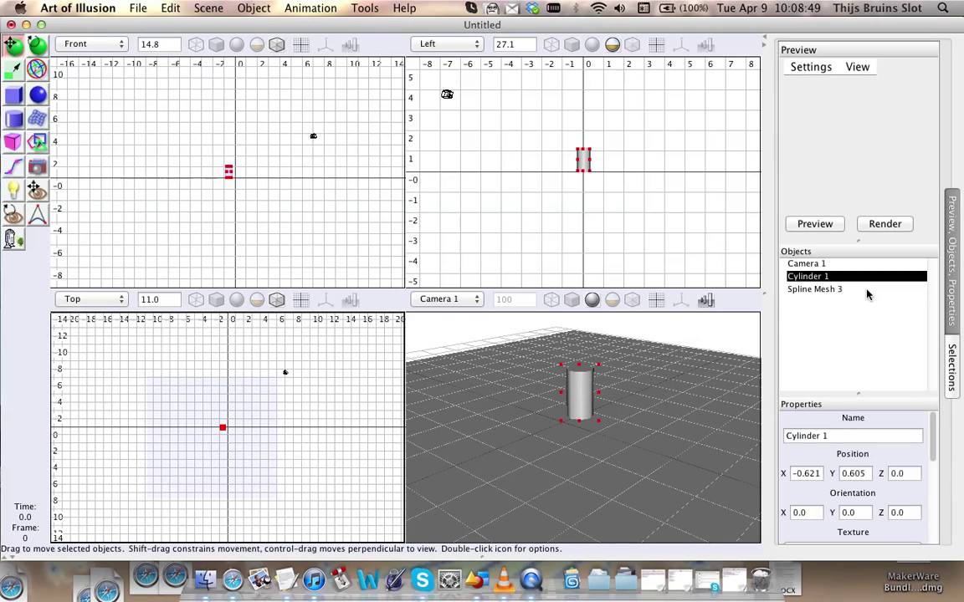
double_click(869, 290)
scroll(351, 374, "down", 1)
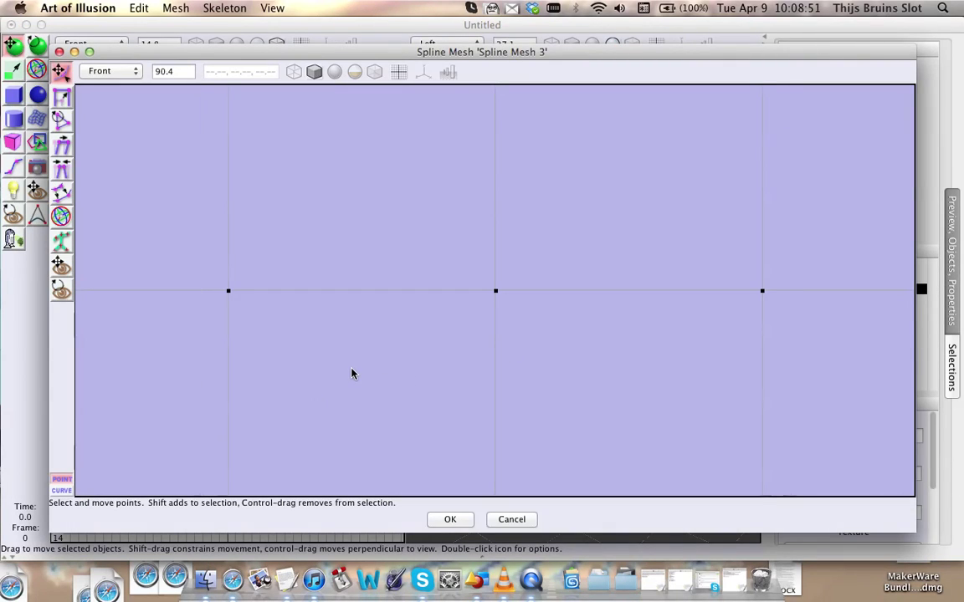
scroll(368, 339, "down", 15)
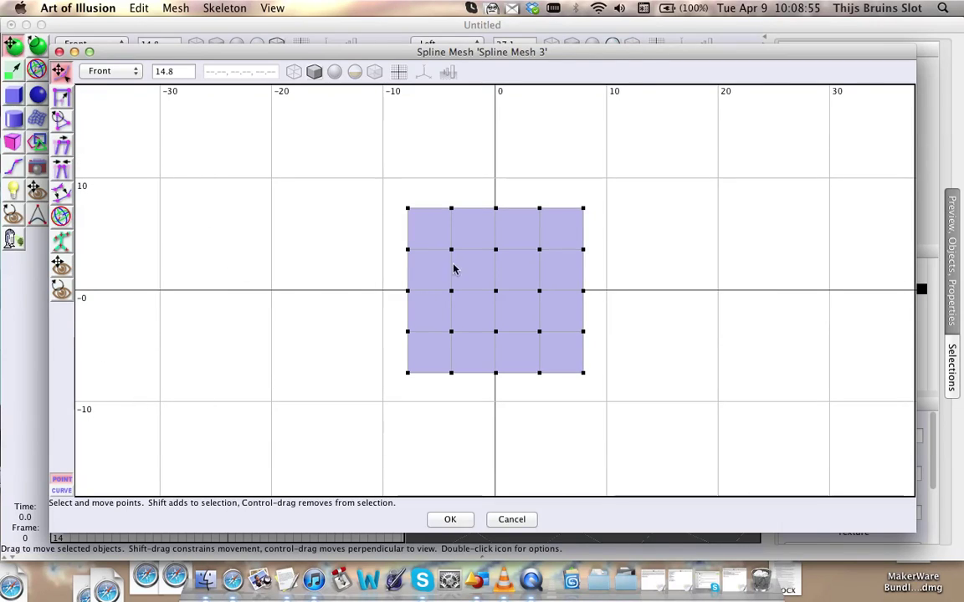
scroll(573, 314, "up", 1)
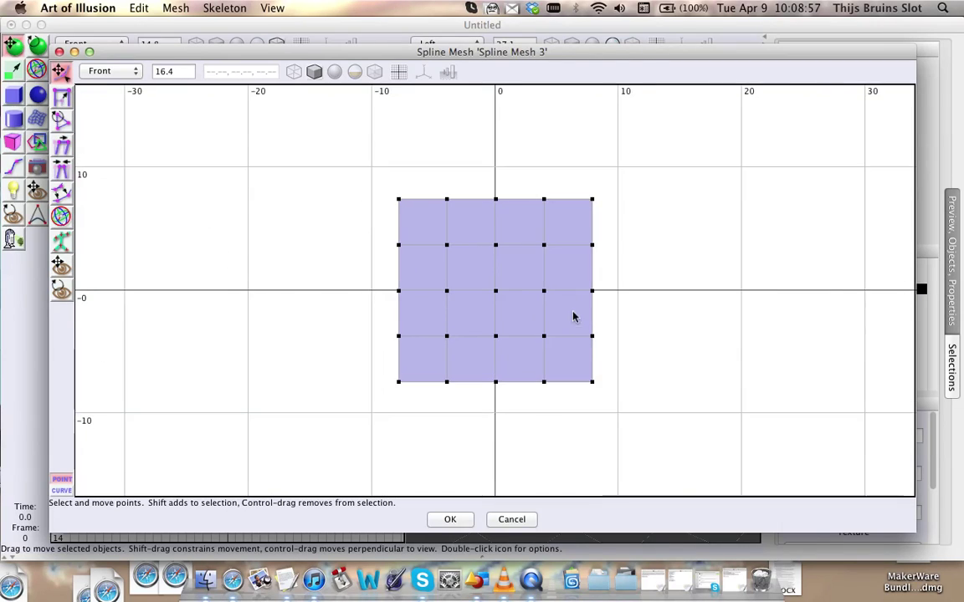
right_click_drag(573, 313, 520, 303)
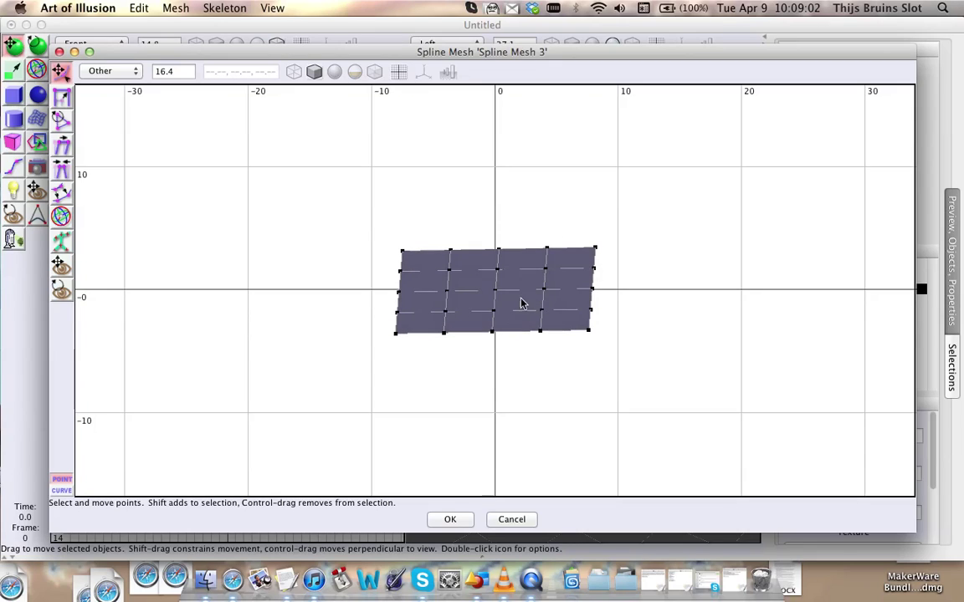
left_click(450, 520)
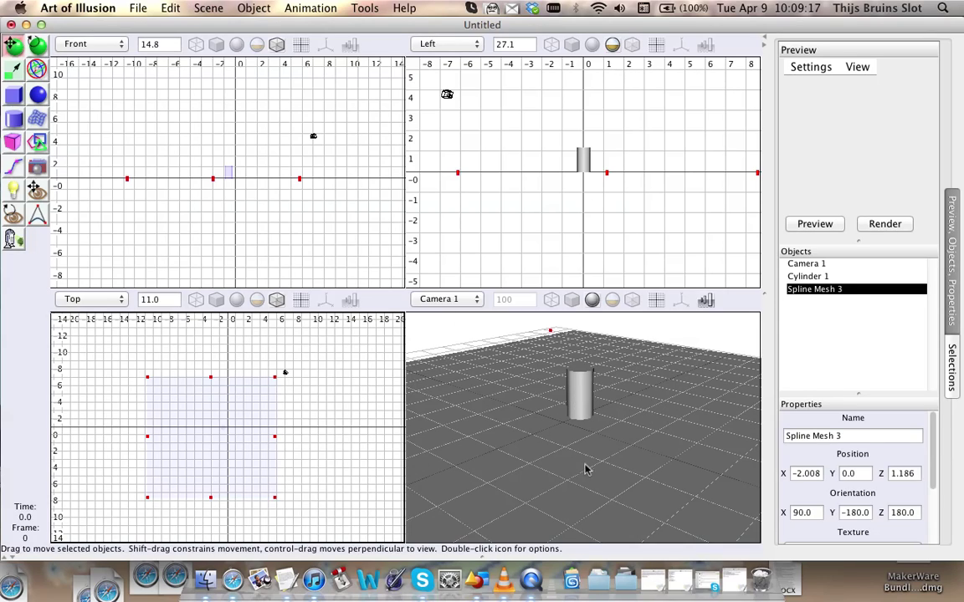
Step: Add Cylinder 1 to the selection with the spline mesh and launch the Distribute script
scroll(592, 452, "down", 3)
mouse_move(597, 455)
middle_mouse_down()
mouse_move(600, 433)
mouse_move(605, 442)
middle_mouse_up()
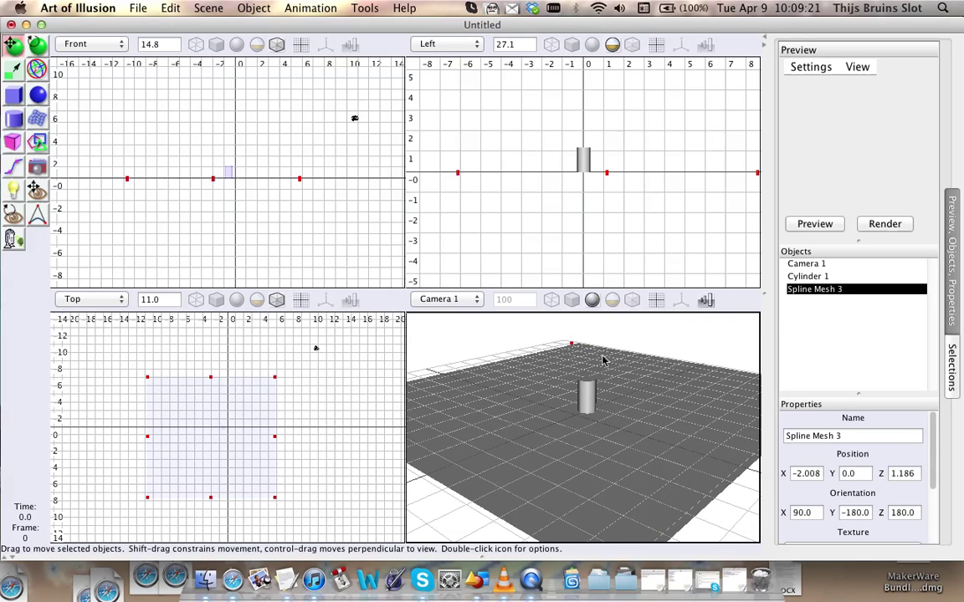
left_click(808, 276, "shift")
left_click(311, 8)
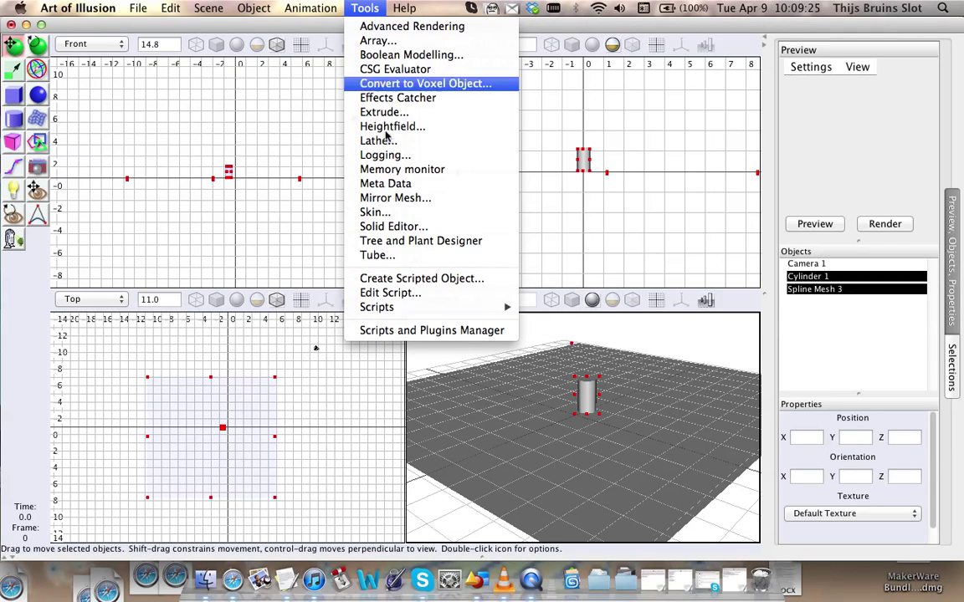
mouse_move(418, 308)
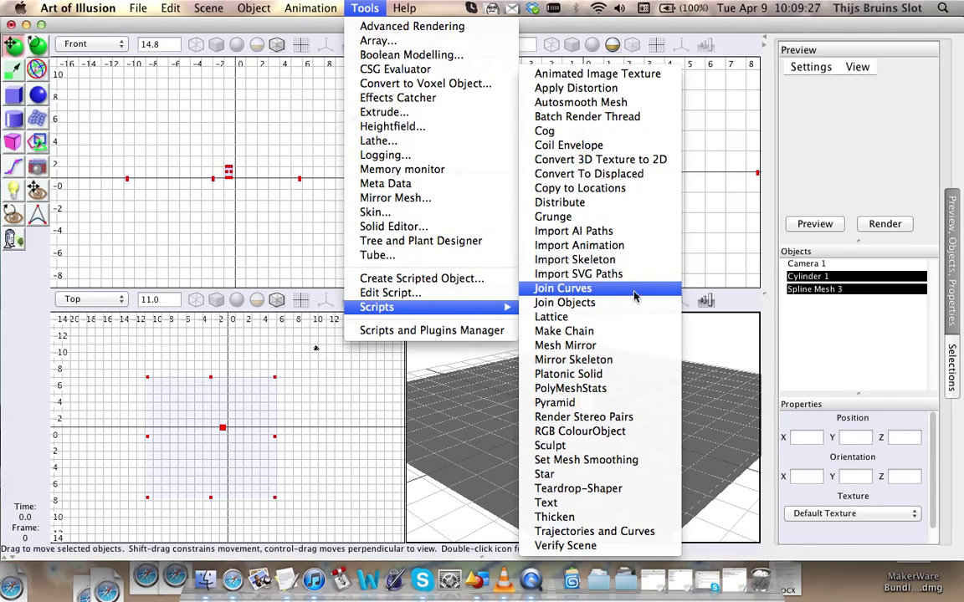
left_click(607, 205)
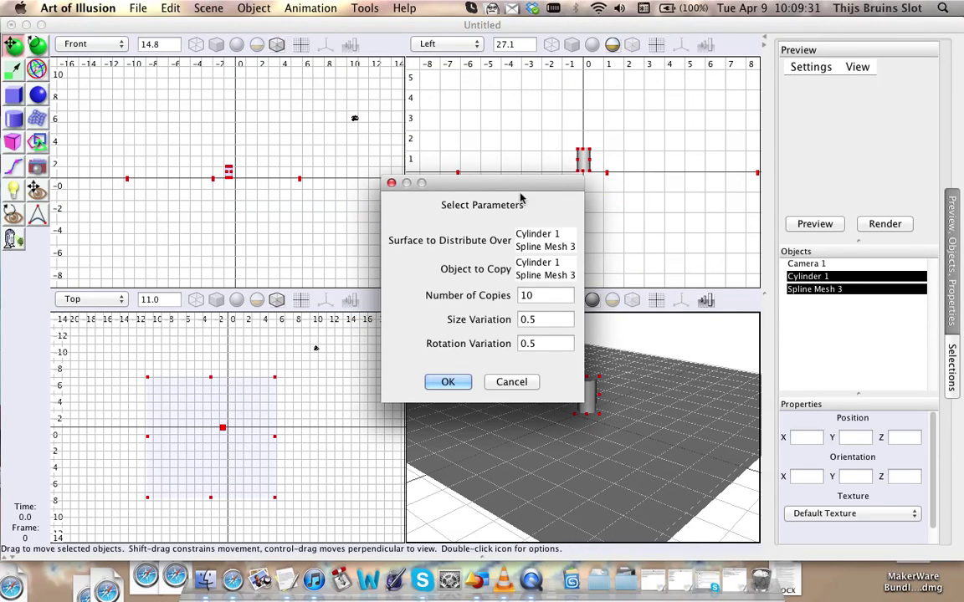
Step: Set Spline Mesh 3 as surface and Cylinder 1 as object, then scatter ten copies
left_click_drag(517, 190, 387, 160)
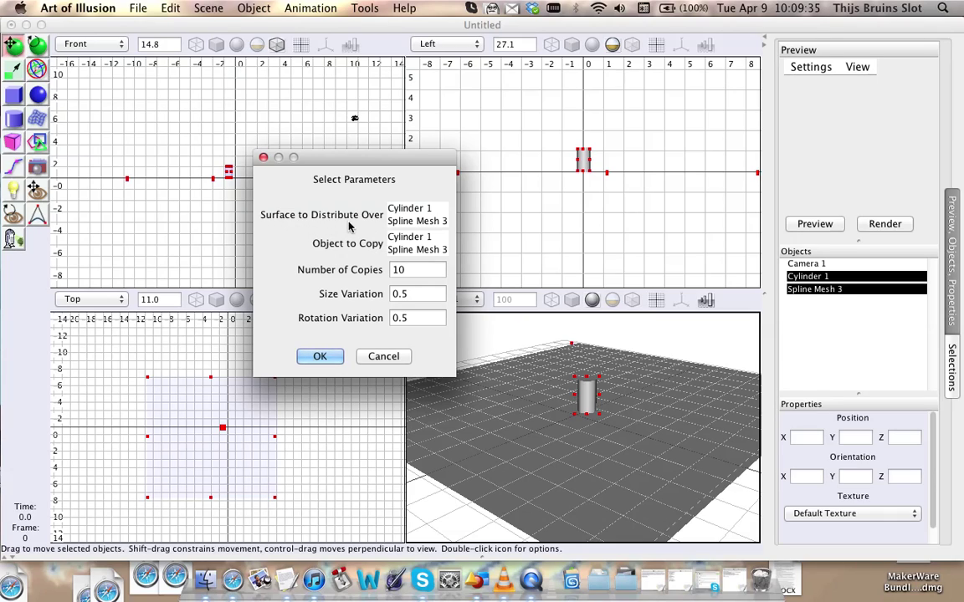
left_click(410, 221)
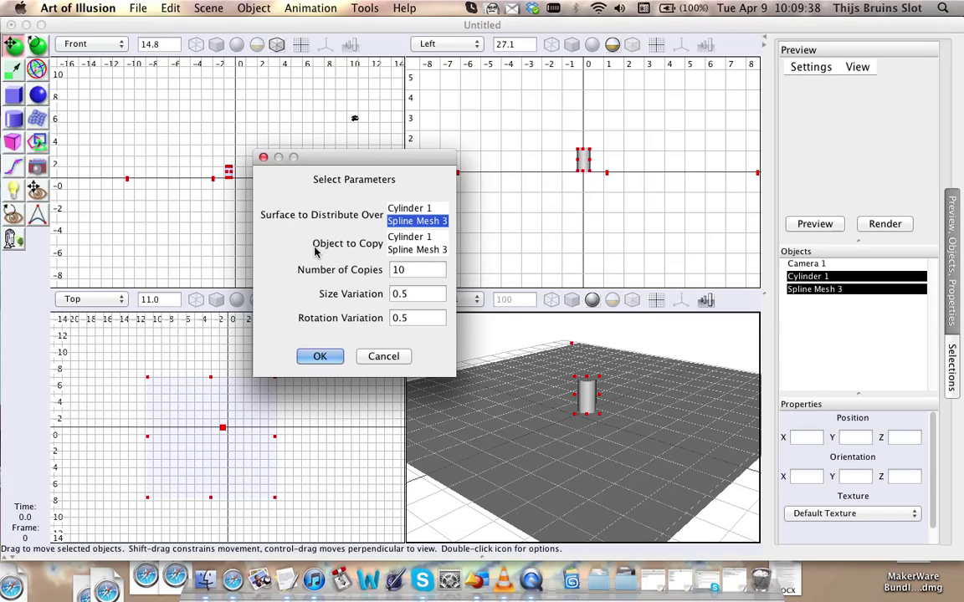
left_click(401, 238)
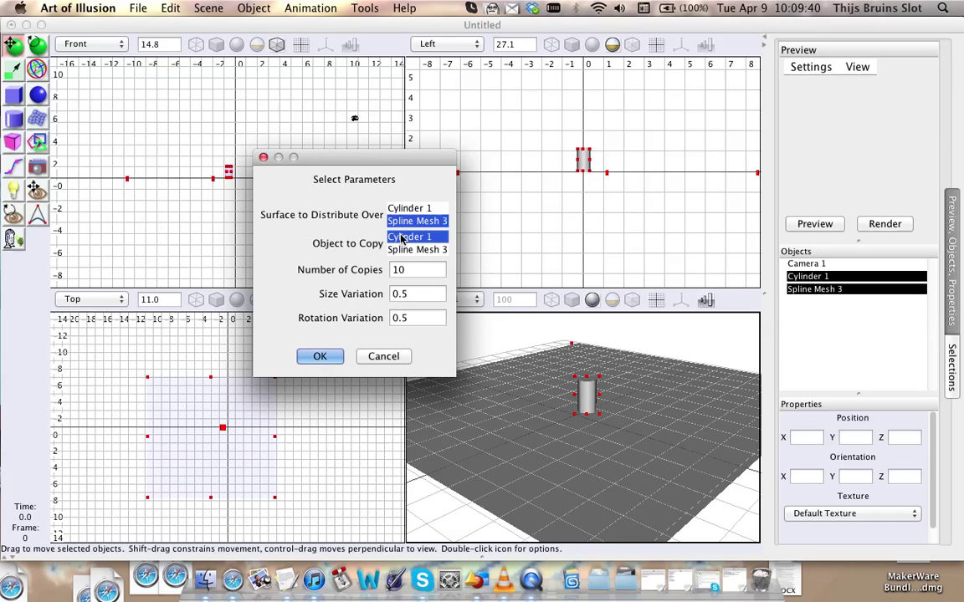
left_click(404, 296)
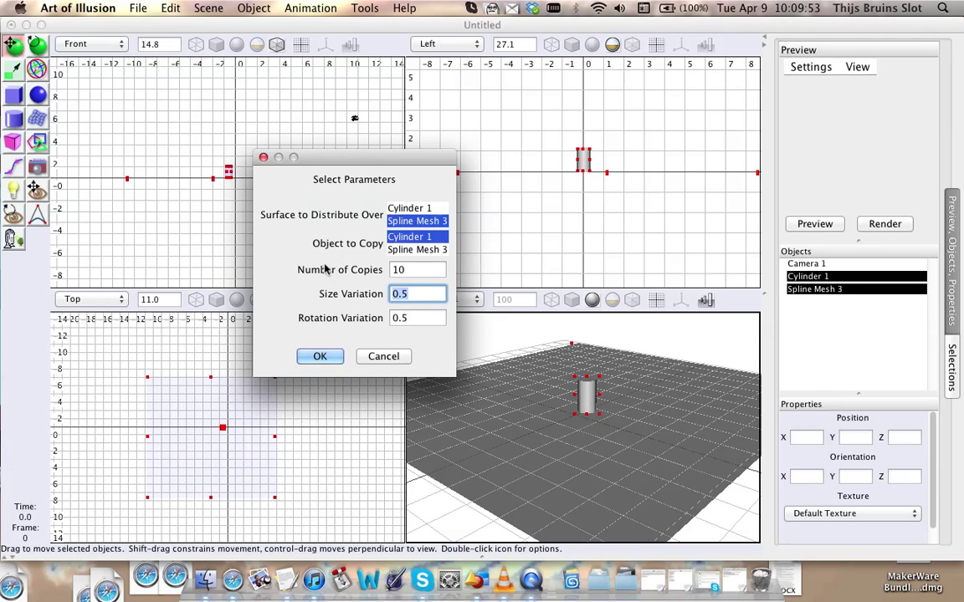
left_click(321, 355)
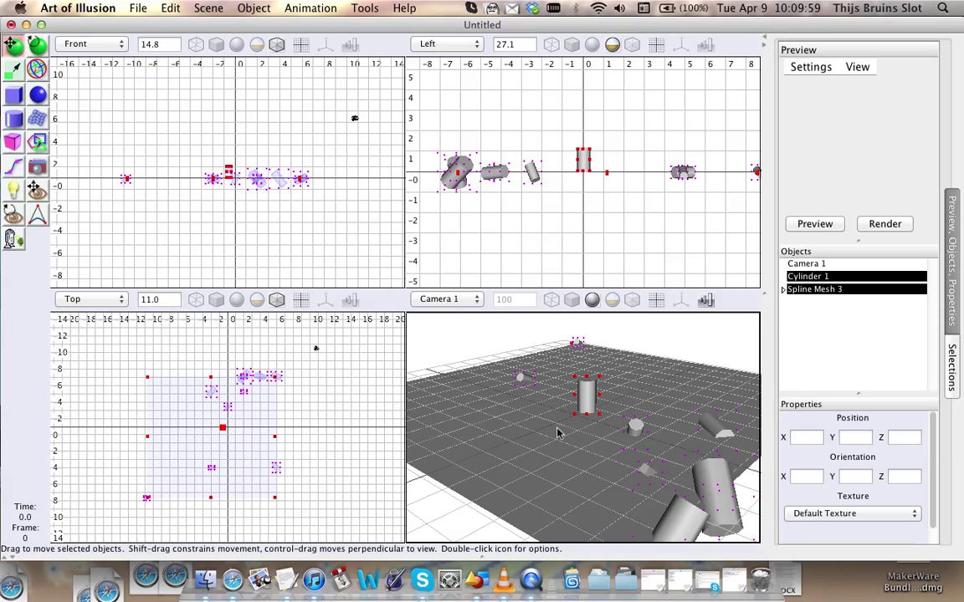
Step: Hide Spline Mesh 3 from the views using its right-click options
scroll(273, 434, "up", 5)
left_click(819, 324)
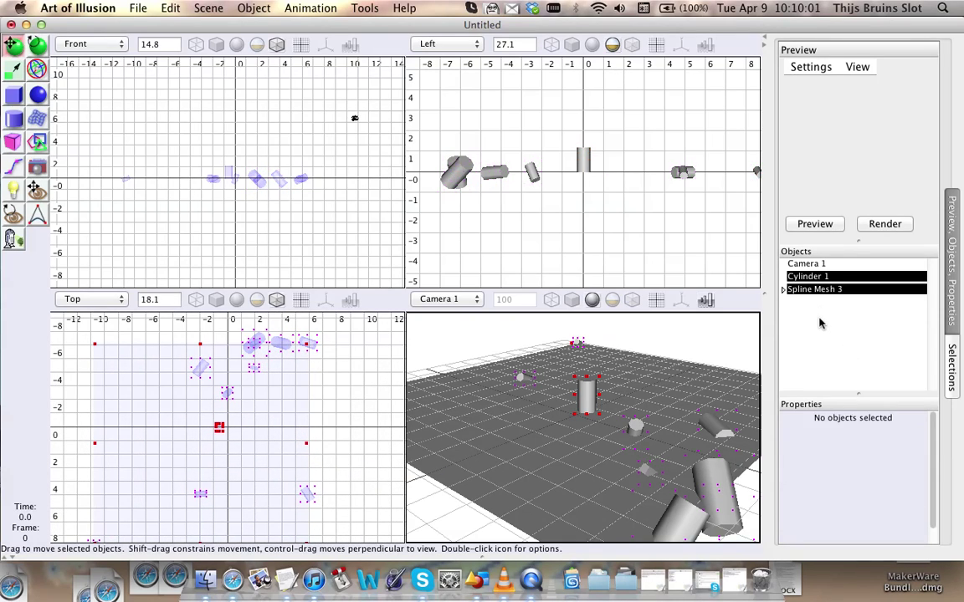
left_click(805, 290)
right_click(802, 293)
left_click(826, 400)
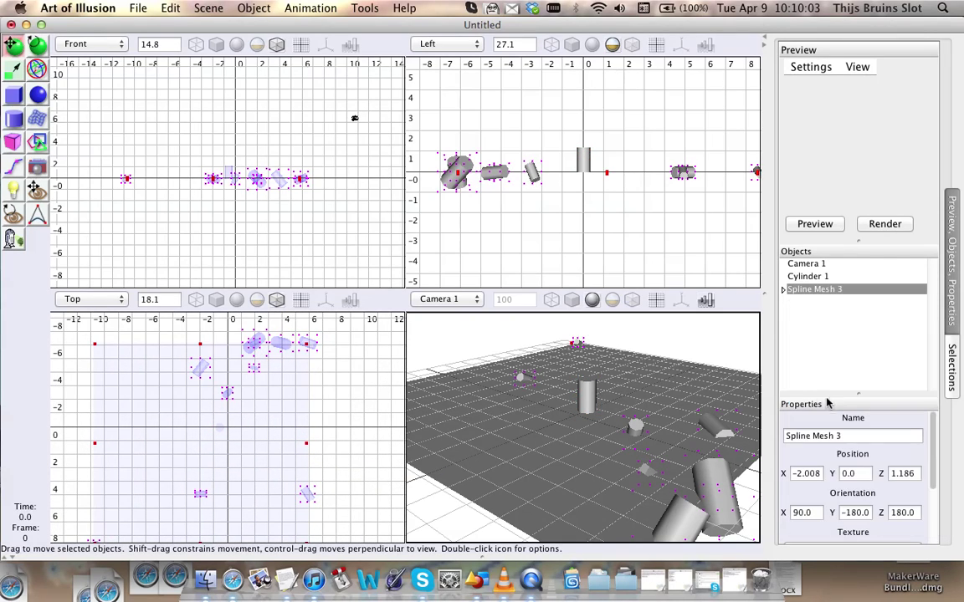
Step: Orbit the camera around the copies and select one scattered cylinder copy
right_click_drag(635, 402, 649, 487)
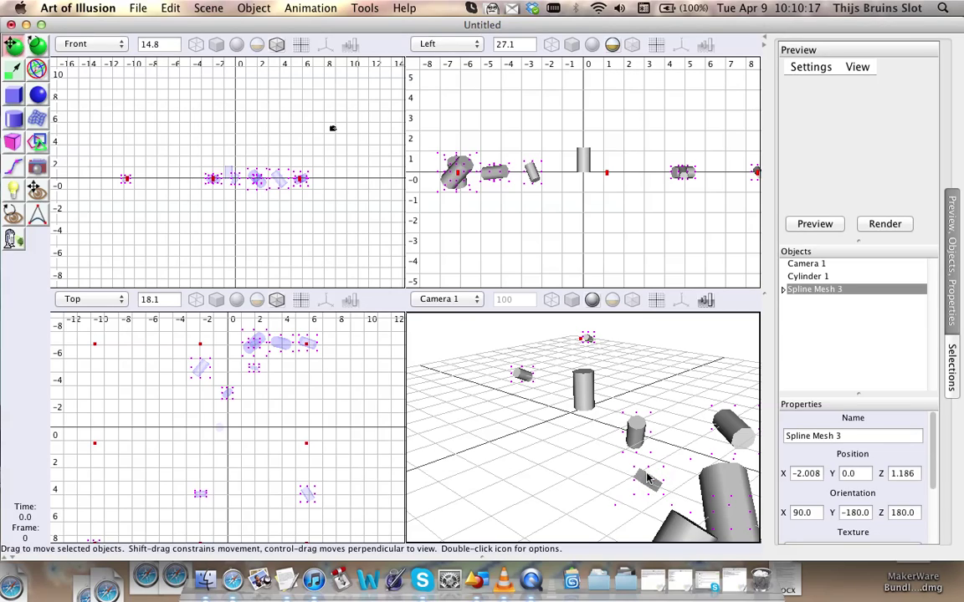
right_click_drag(651, 474, 684, 477)
scroll(674, 473, "up", 5)
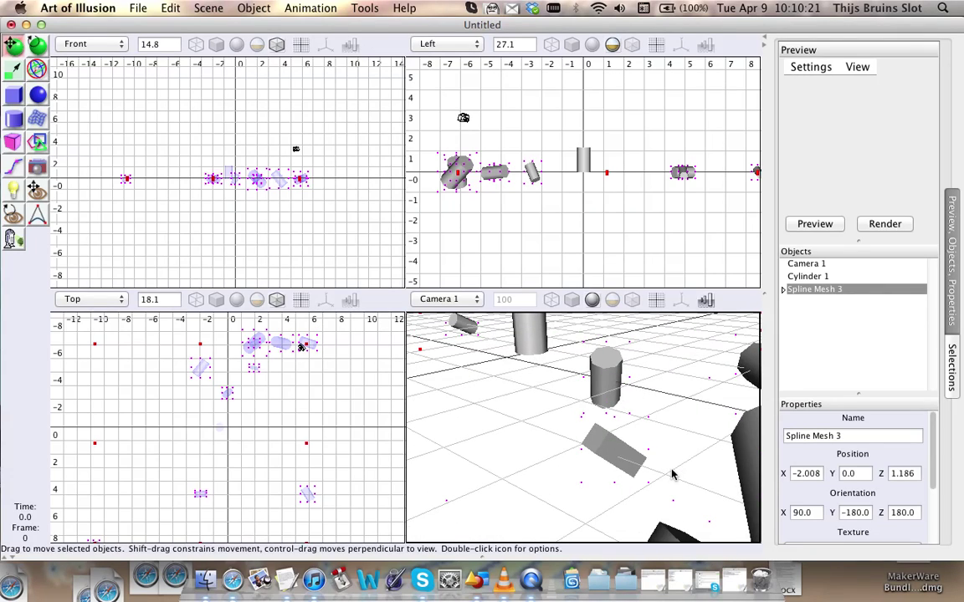
left_click(825, 323)
left_click(609, 456)
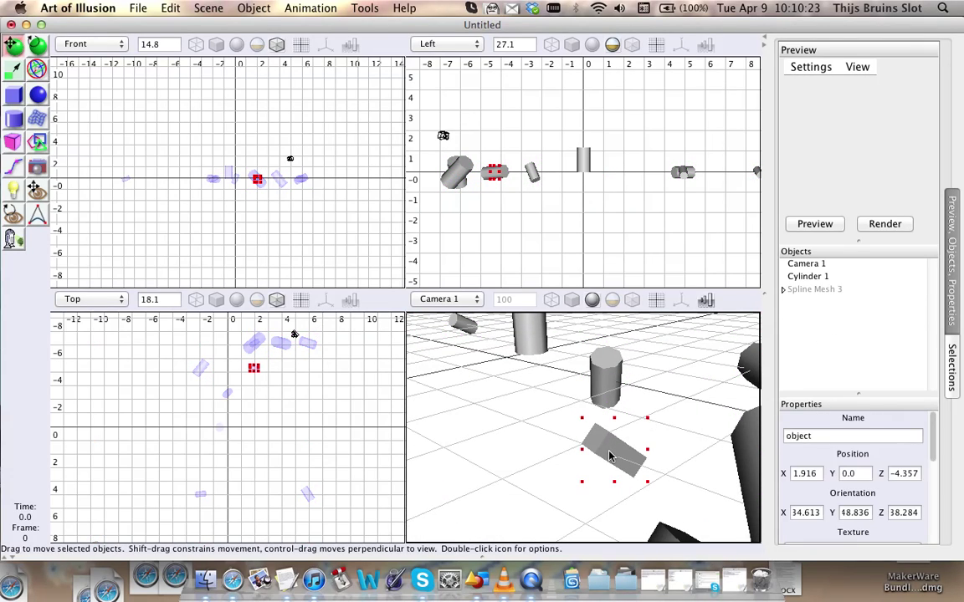
left_click(170, 8)
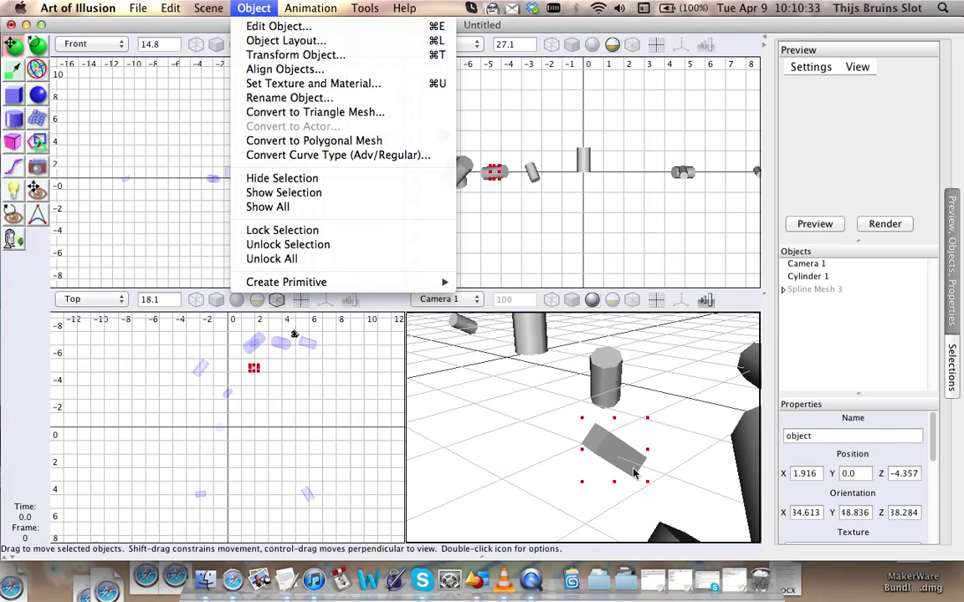
Step: Convert the selected copy to a triangle mesh, entering 0.01 as the max error
left_click(290, 114)
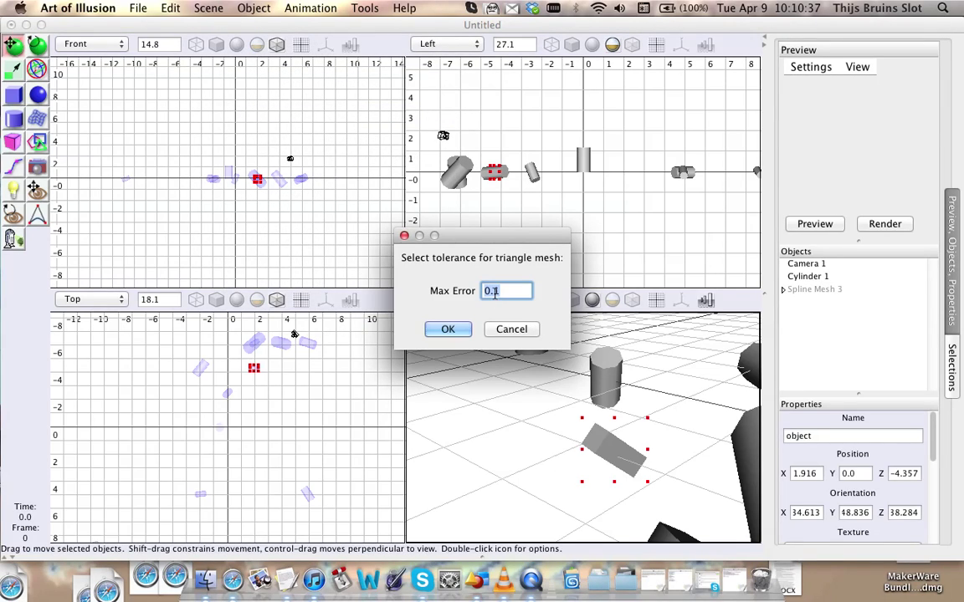
left_click(495, 291)
type("0")
key("Return")
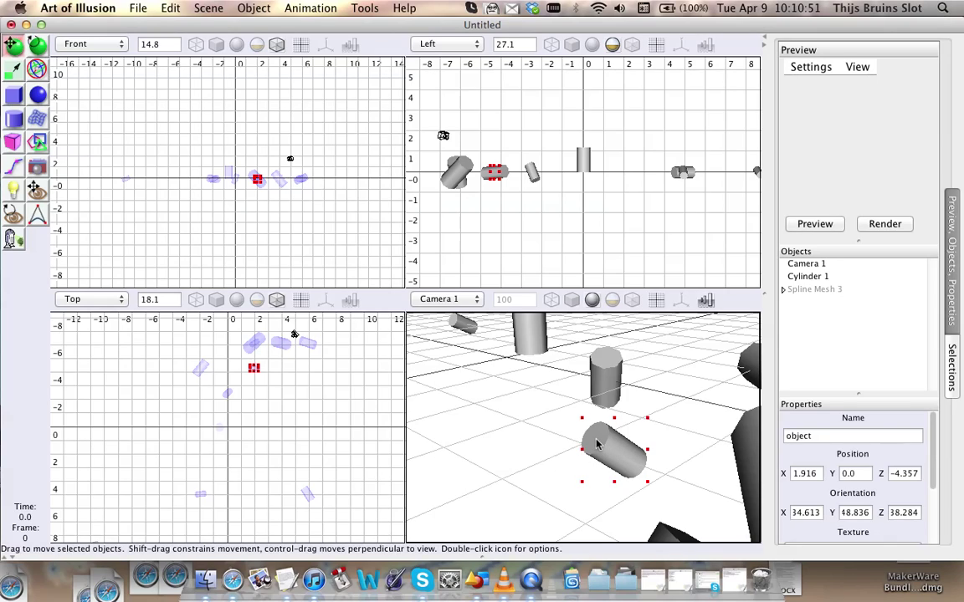
left_click_drag(620, 444, 636, 462)
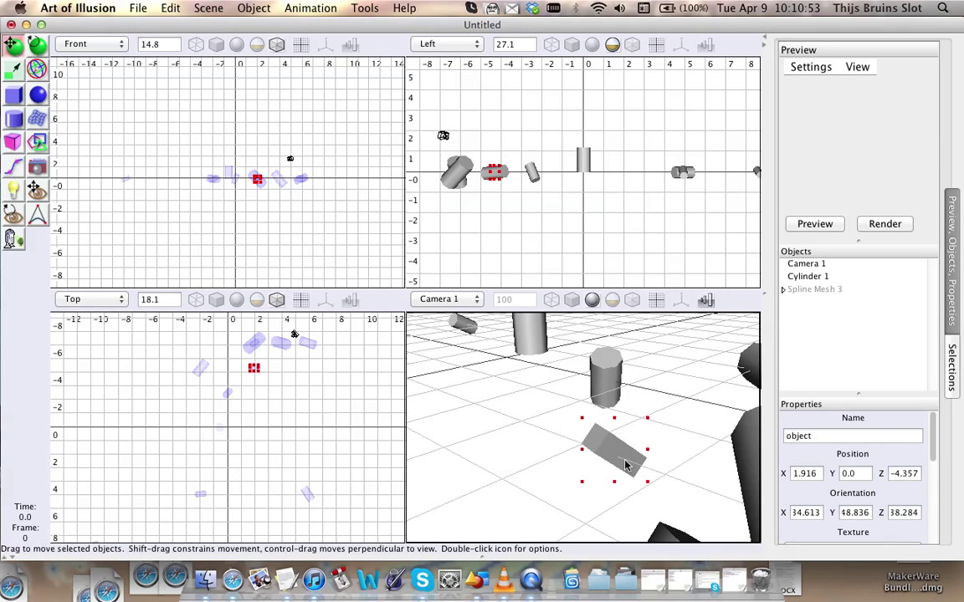
mouse_move(636, 458)
right_mouse_down()
mouse_move(629, 412)
mouse_move(608, 434)
right_mouse_up()
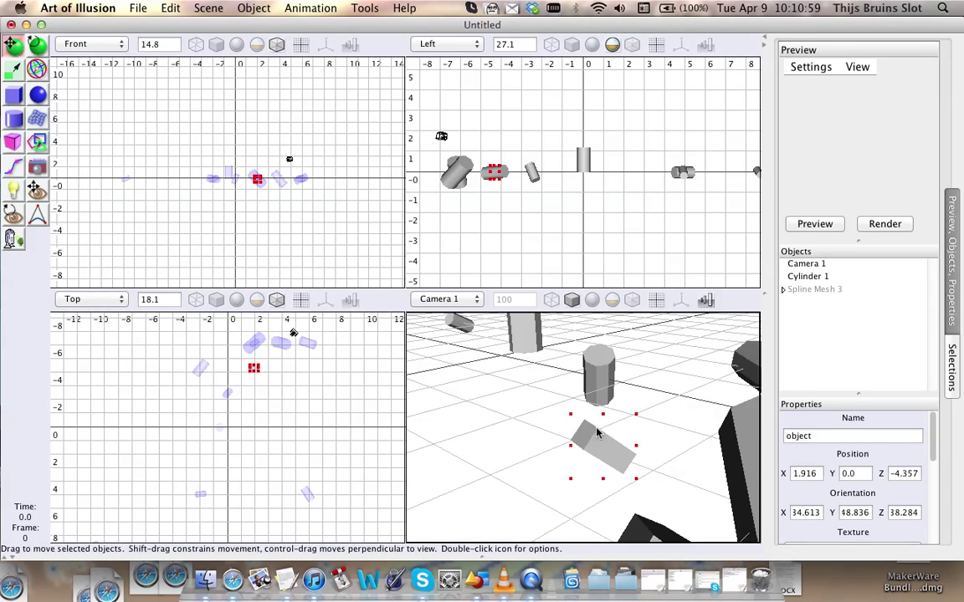
Step: Repeat the triangle-mesh conversion with 0.01 tolerance and orbit out to see all copies
left_click(205, 7)
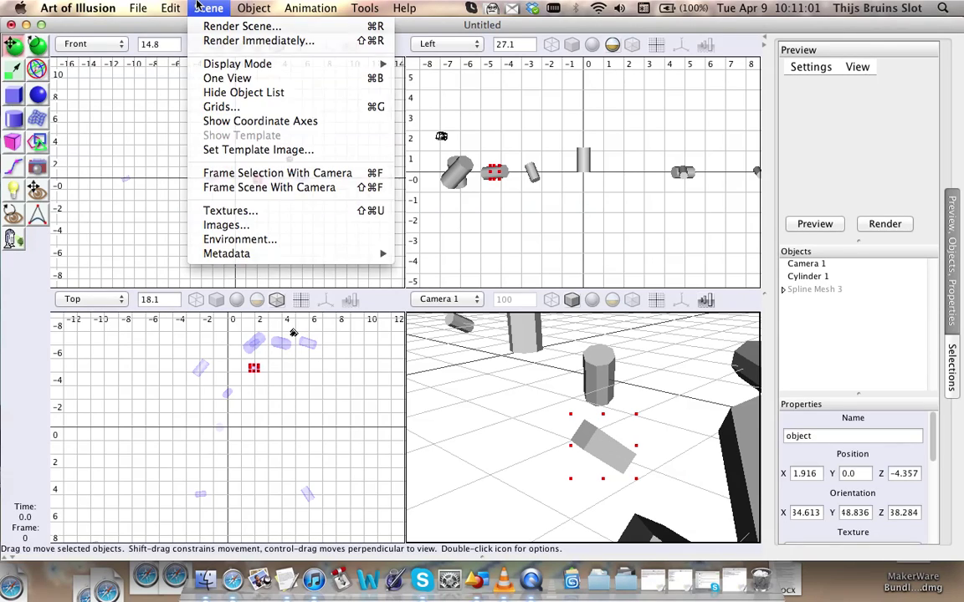
left_click(205, 8)
left_click(205, 8)
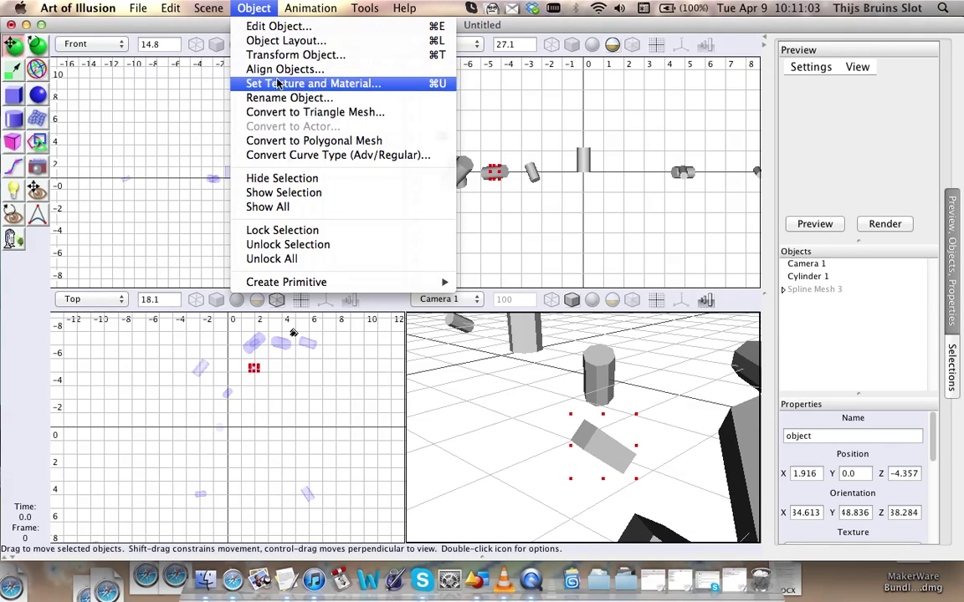
left_click(268, 112)
key("Right")
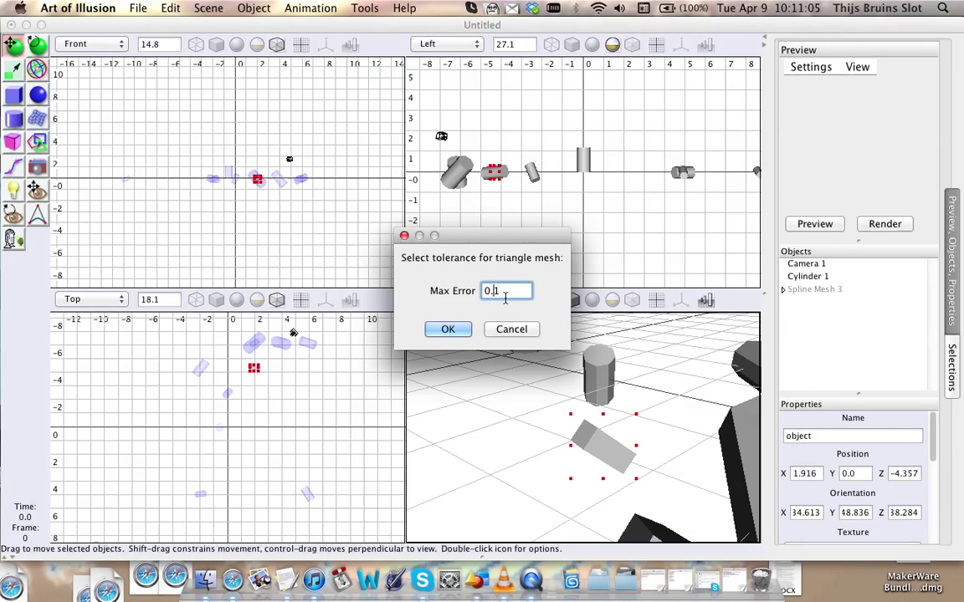
key("Left")
type("0")
key("Return")
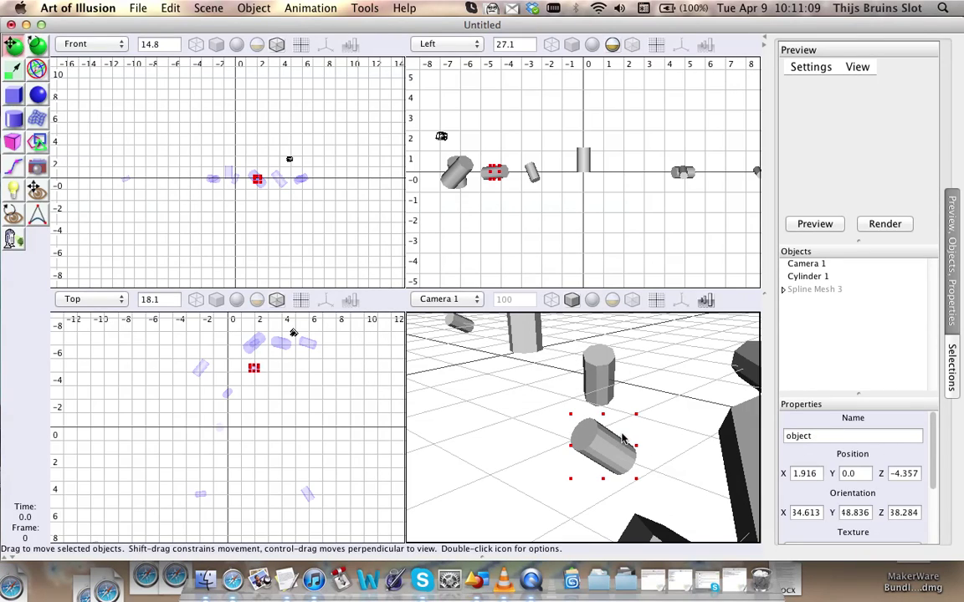
scroll(621, 437, "down", 5)
mouse_move(586, 430)
right_mouse_down()
mouse_move(577, 440)
mouse_move(605, 453)
mouse_move(599, 447)
right_mouse_up()
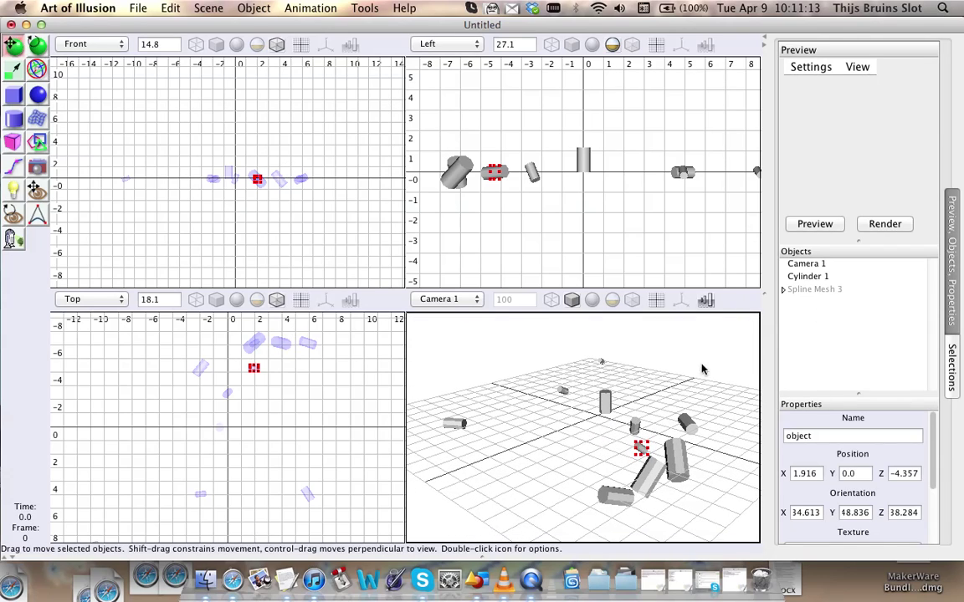
Step: Delete Spline Mesh 3 together with its scattered copies
left_click(784, 290)
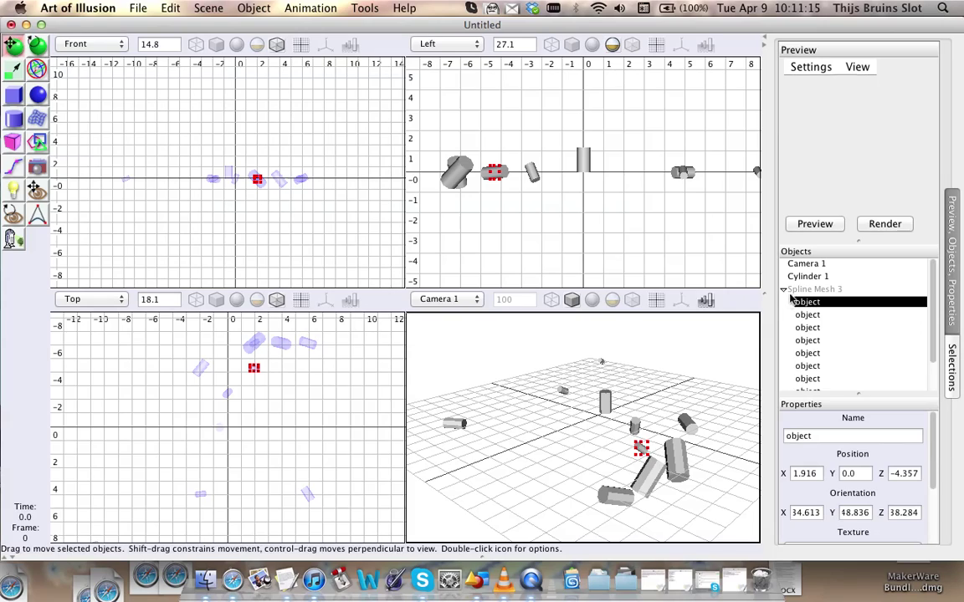
left_click(803, 290)
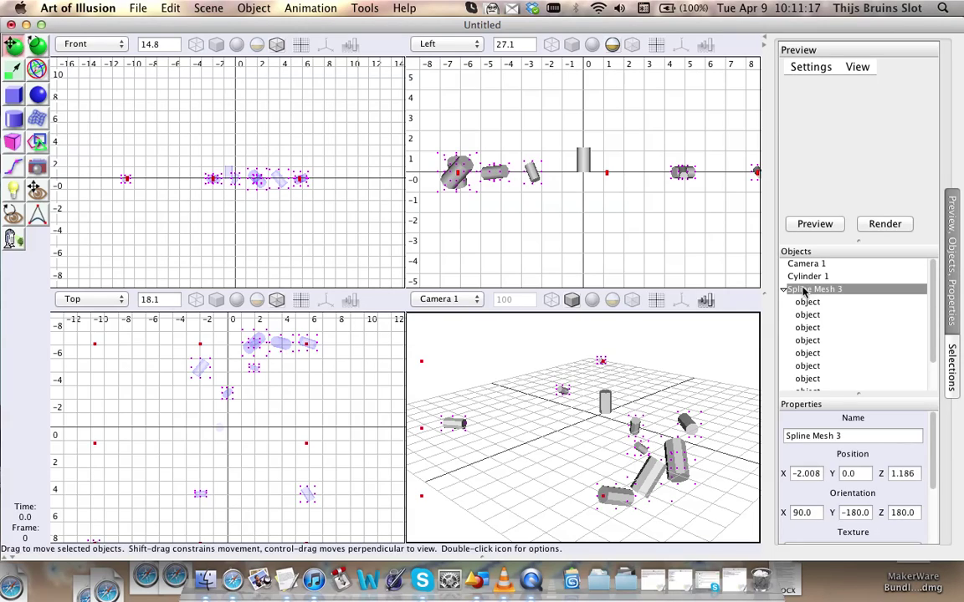
key("Delete")
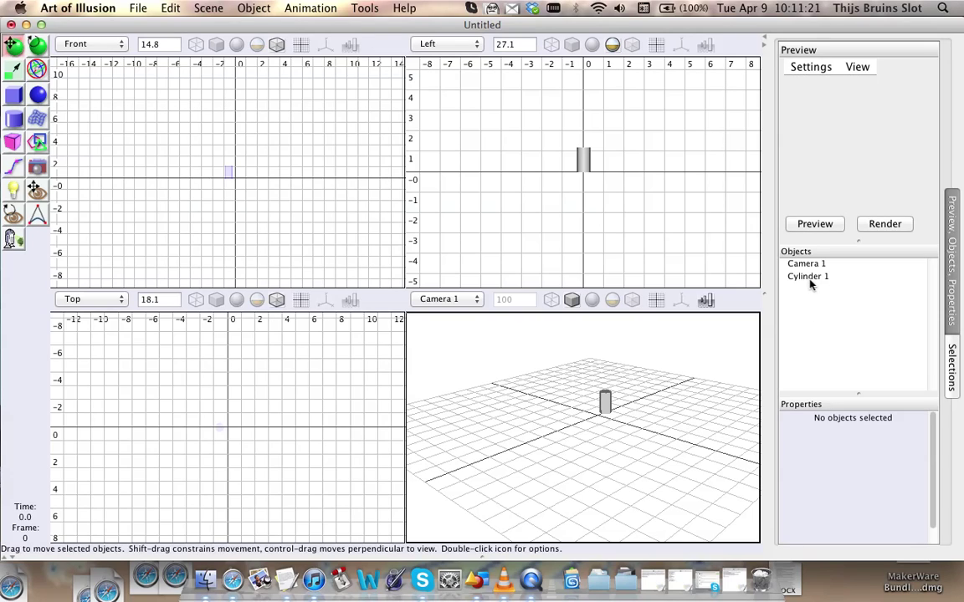
Step: Draw a large box, Cube 4, in the Front view
left_click(13, 95)
scroll(208, 205, "down", 5)
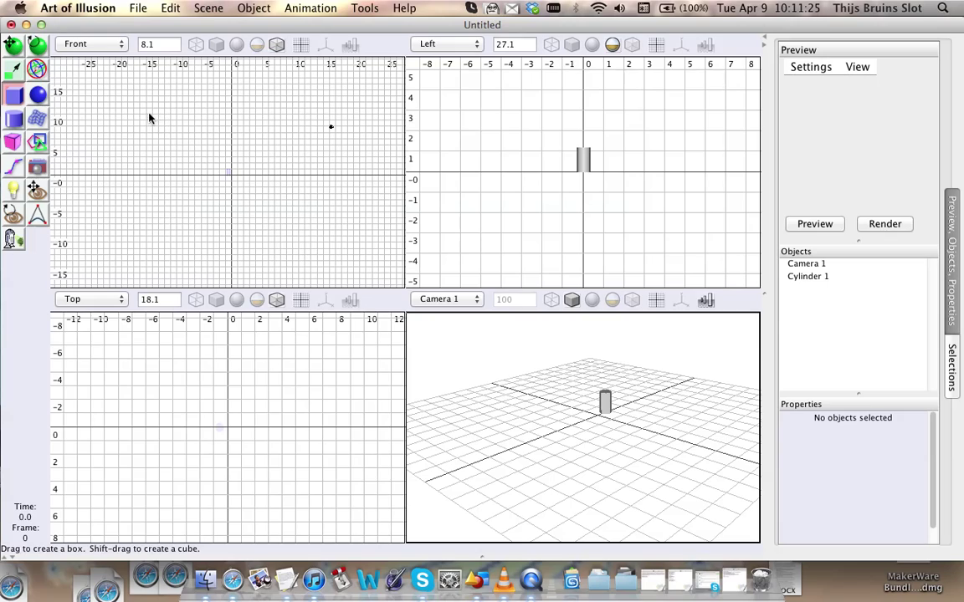
left_click_drag(162, 118, 235, 182)
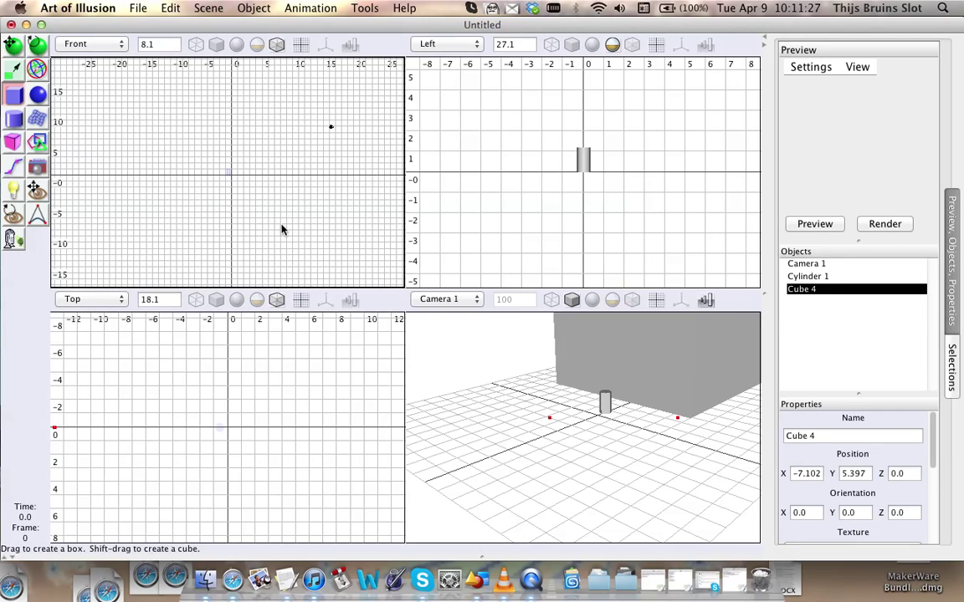
mouse_move(281, 229)
left_mouse_down()
mouse_move(297, 236)
mouse_move(285, 230)
left_mouse_up()
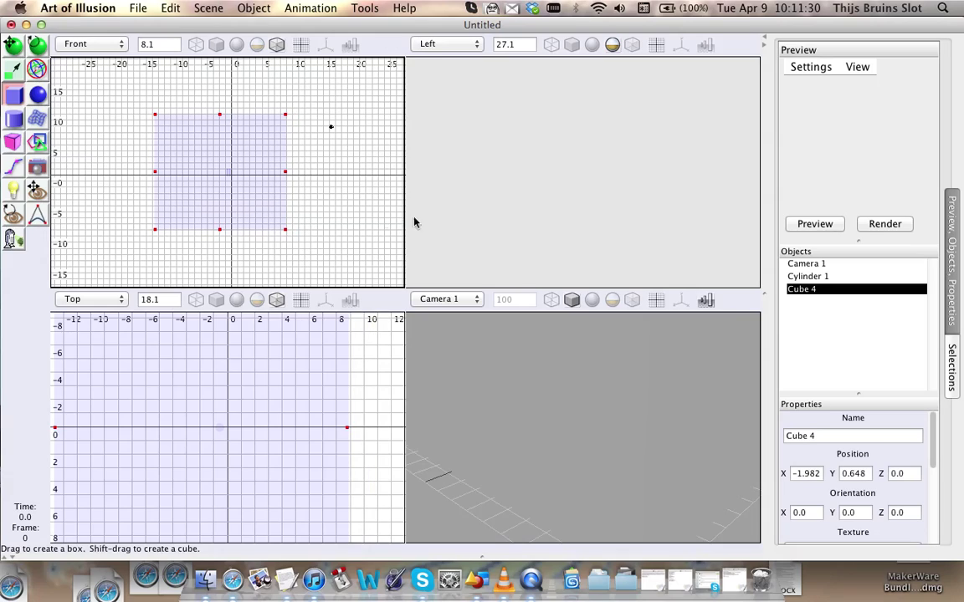
Step: Select Cylinder 1 together with Cube 4
left_click(799, 277)
left_click(800, 289, "shift")
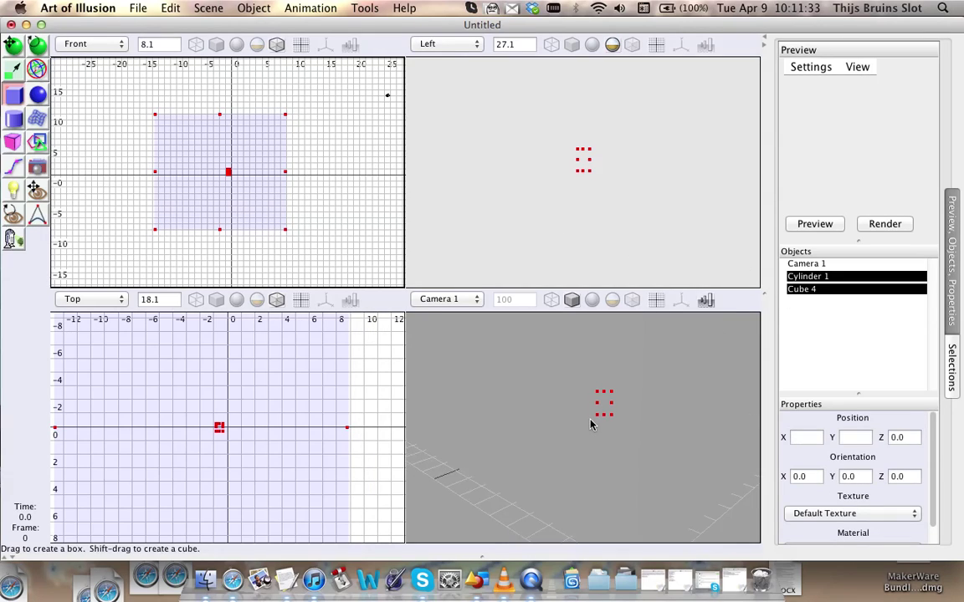
scroll(590, 425, "down", 2)
left_click(201, 7)
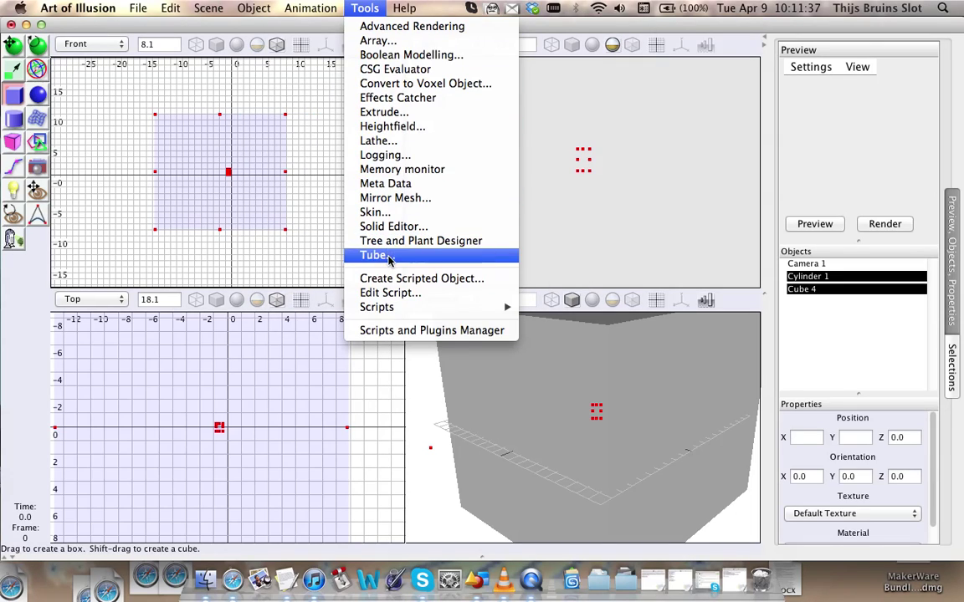
Step: Run Distribute with Cube 4 as surface, Cylinder 1 as object, and 50 copies
mouse_move(456, 307)
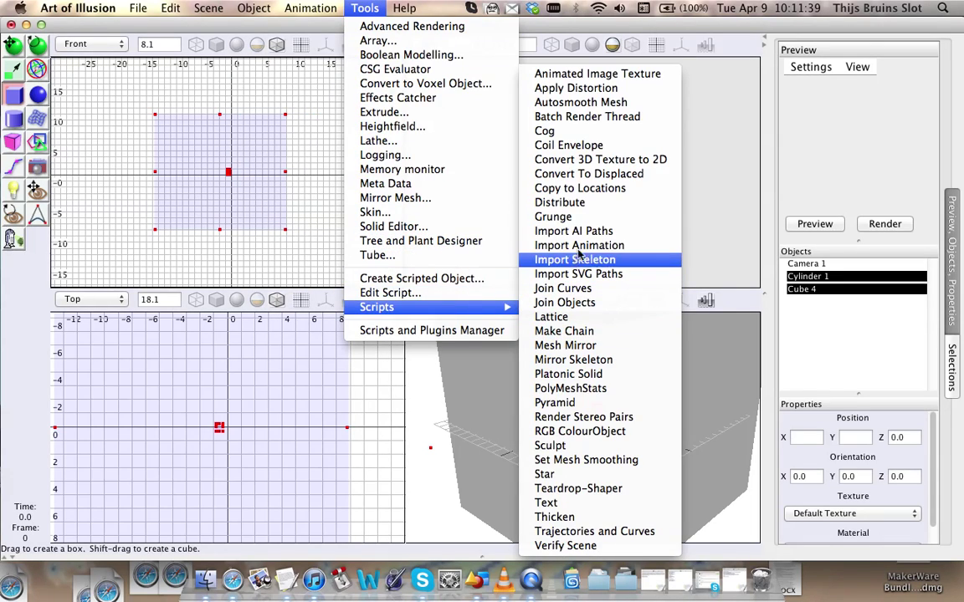
left_click(569, 203)
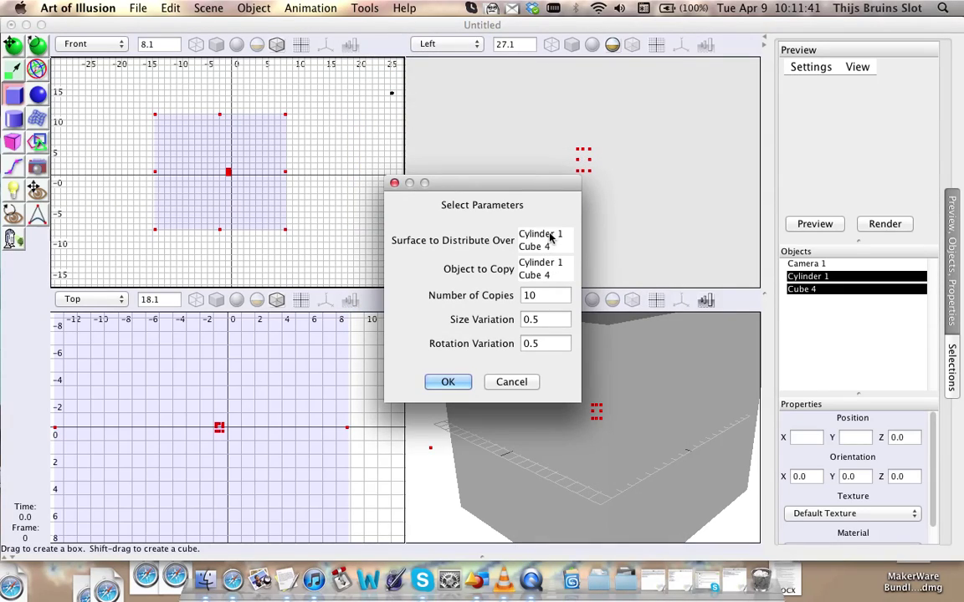
left_click(551, 247)
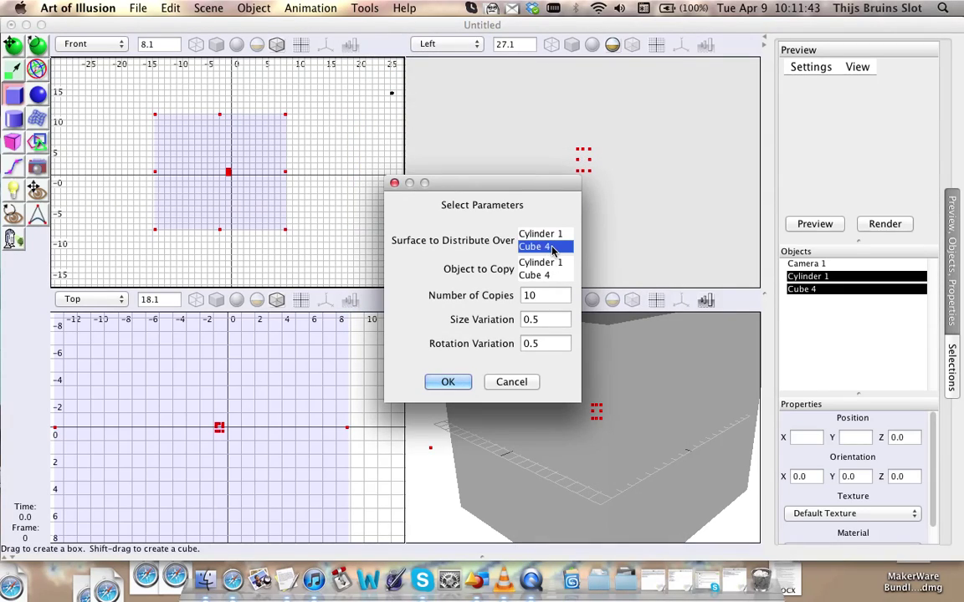
left_click(548, 264)
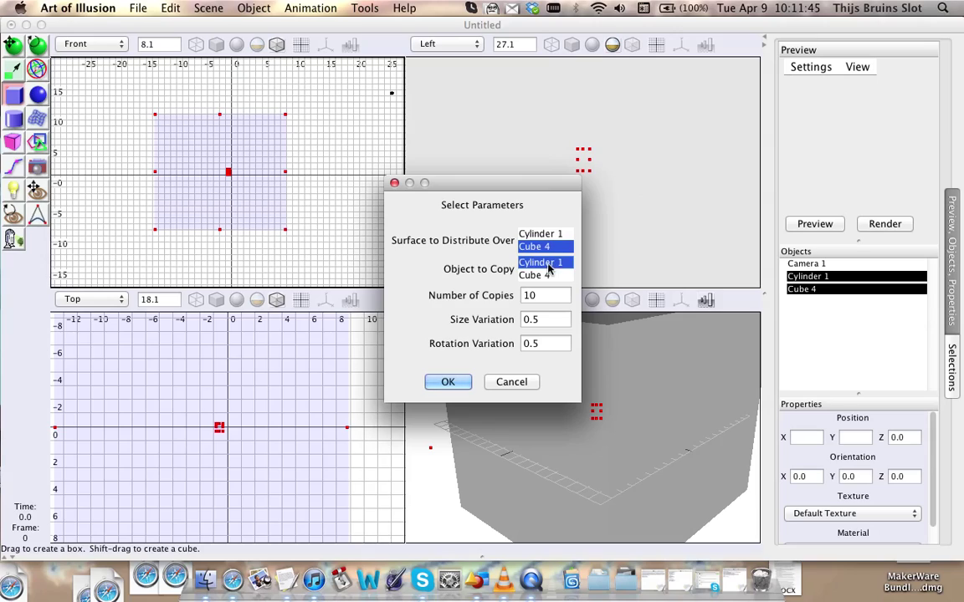
key("Tab")
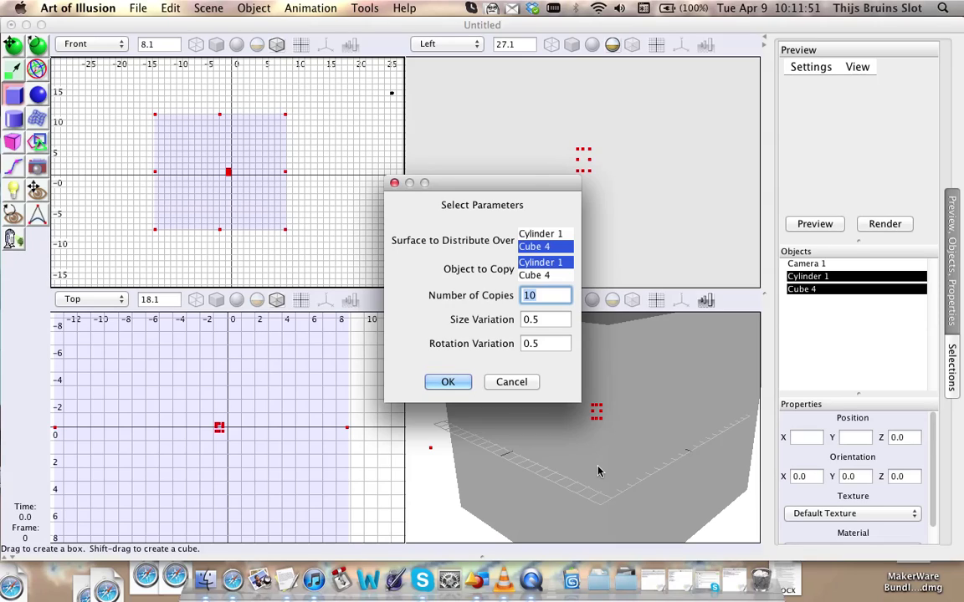
type("50")
left_click(495, 382)
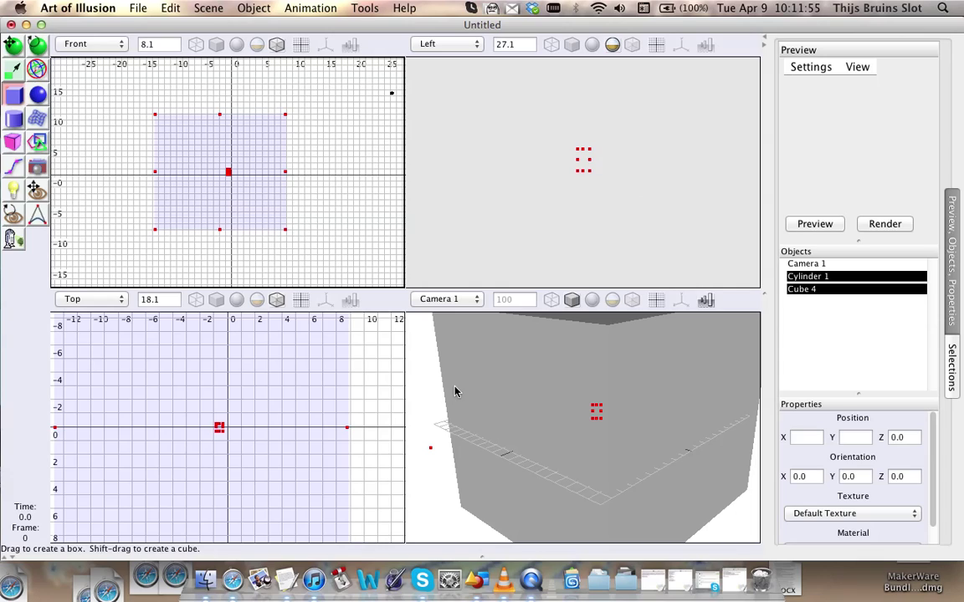
right_click_drag(521, 378, 552, 387)
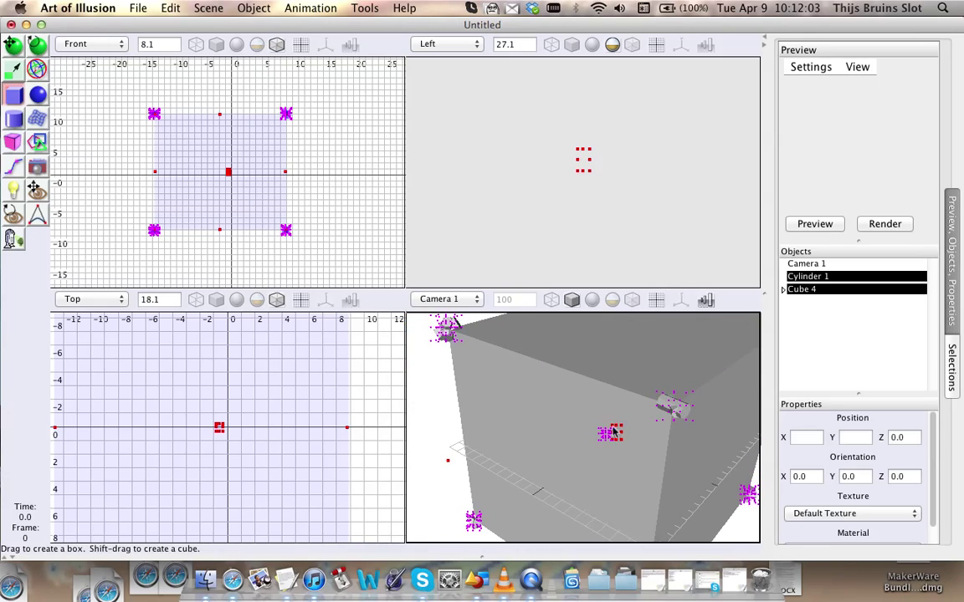
Step: Delete Cube 4 along with its cylinder copies
left_click(817, 323)
left_click(795, 290)
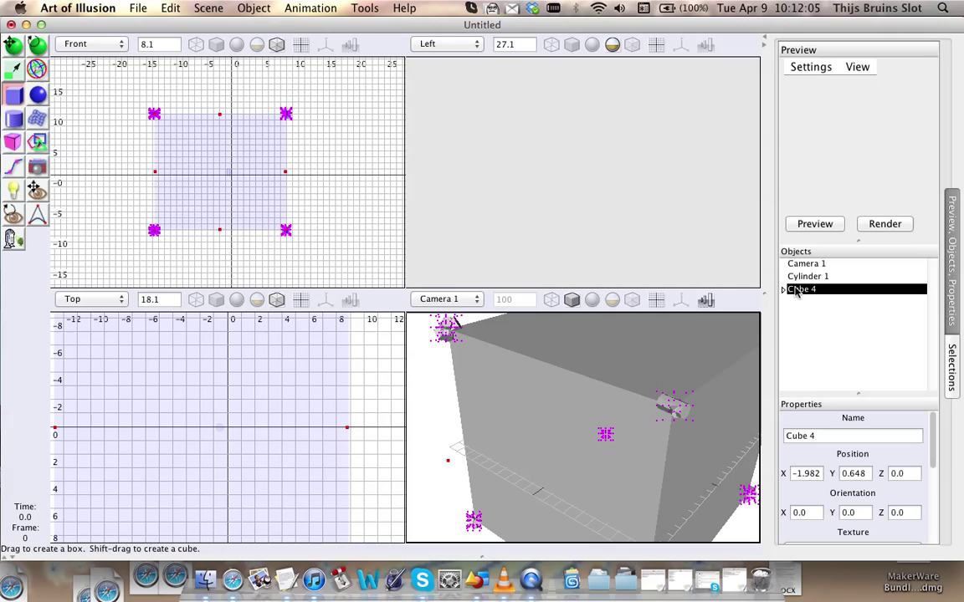
key("Delete")
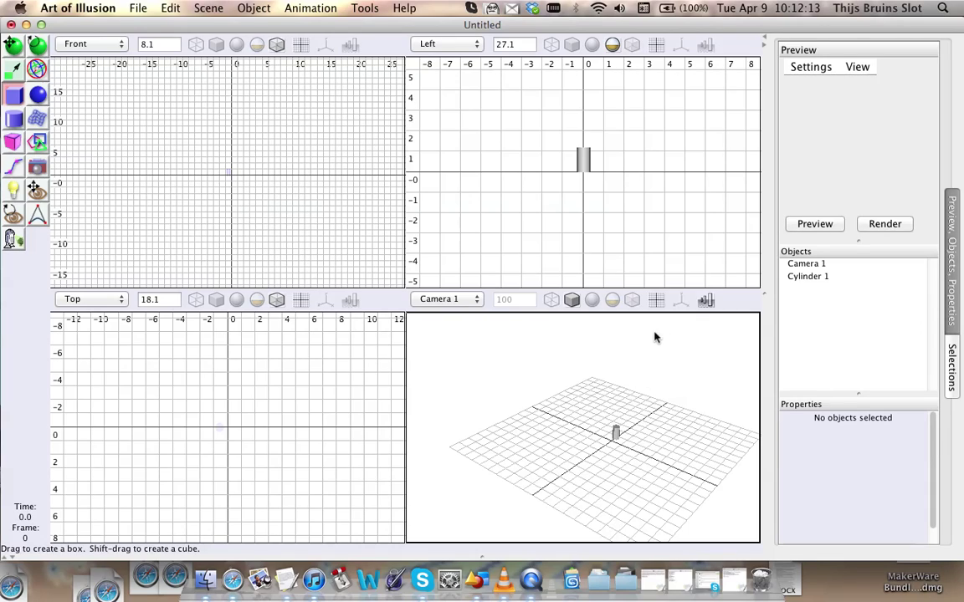
Step: Draw a trial spline mesh in the wireframe Top view, then delete it
left_click(36, 118)
left_click_drag(182, 373, 264, 442)
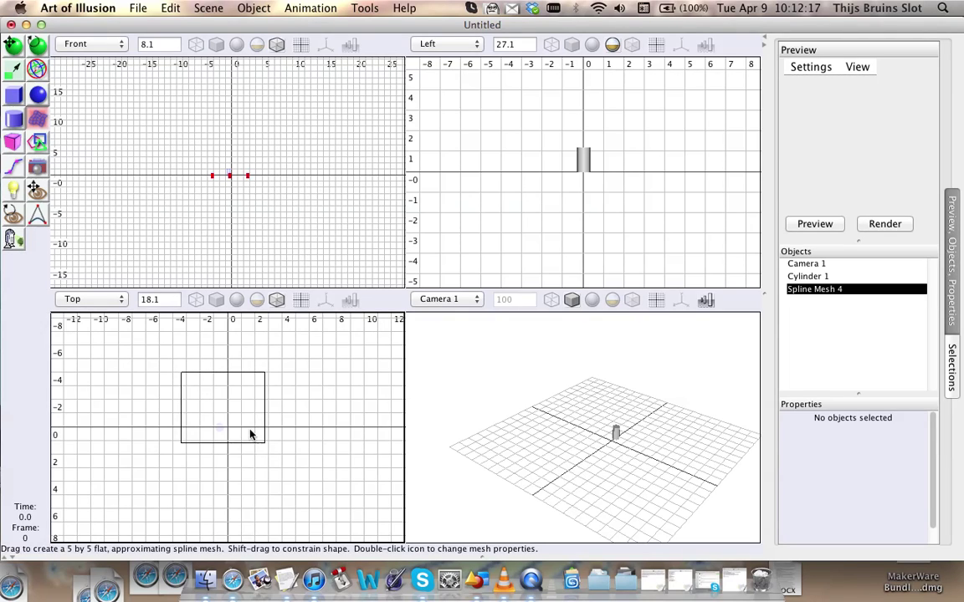
left_click(195, 299)
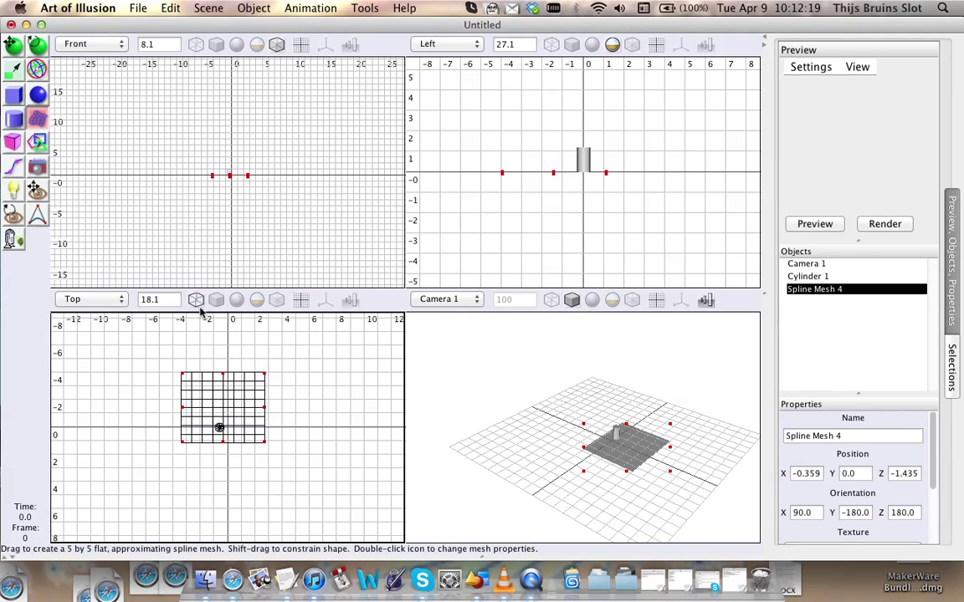
scroll(208, 451, "up", 5)
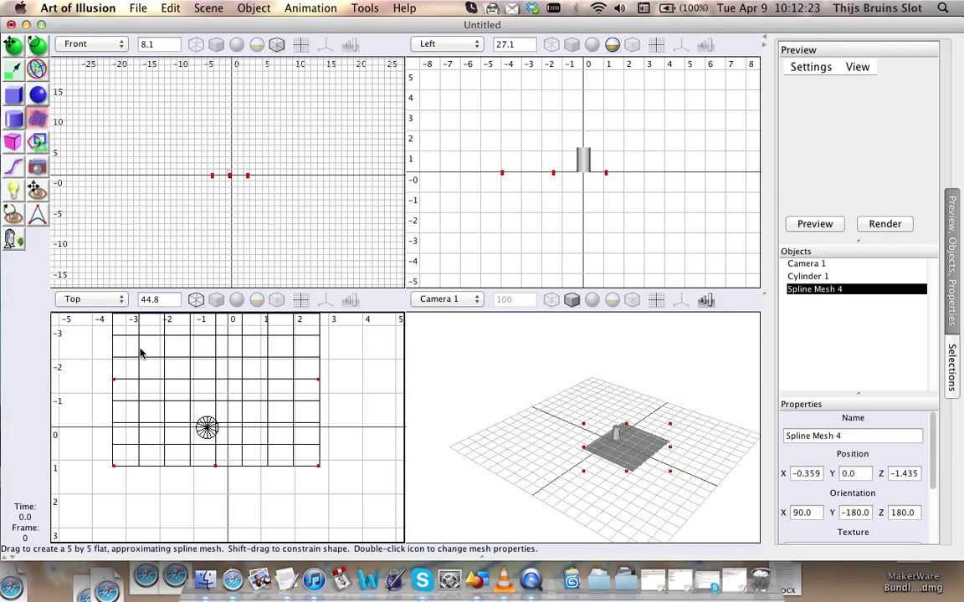
scroll(142, 368, "up", 4)
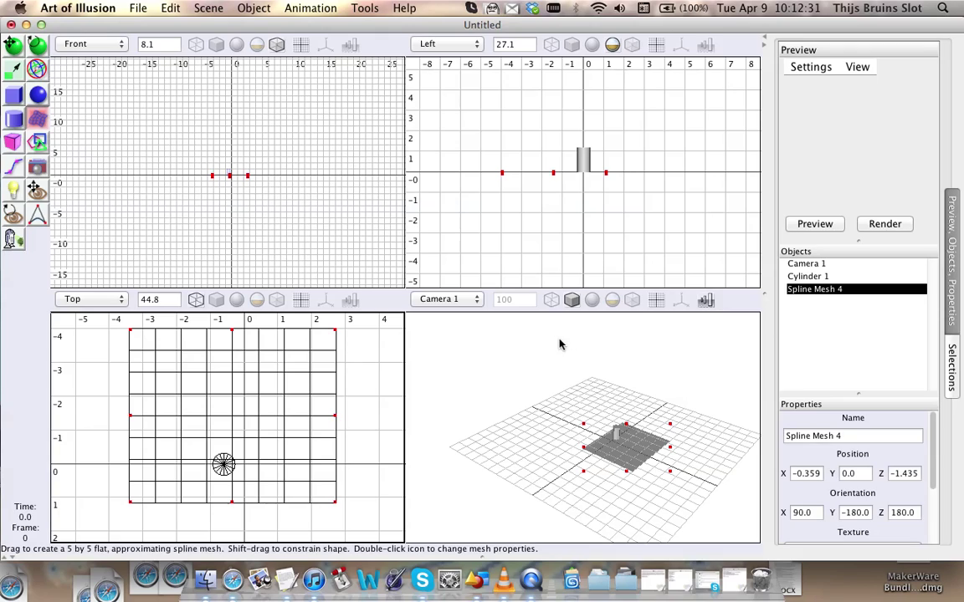
key("Delete")
Step: Draw a box, Cube 5, in the Top view and delete it
left_click(13, 94)
left_click(269, 400)
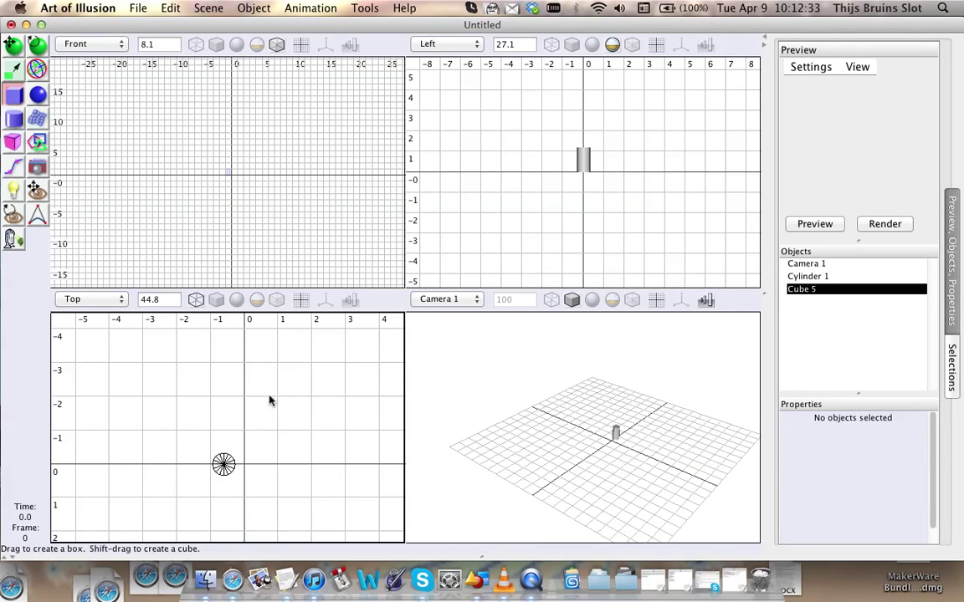
left_click_drag(269, 400, 318, 433)
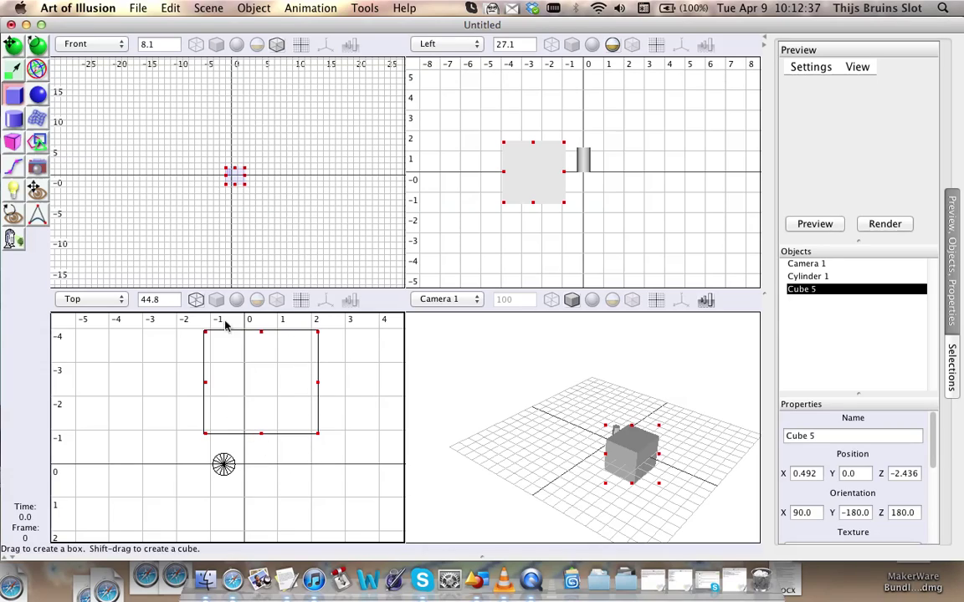
key("Delete")
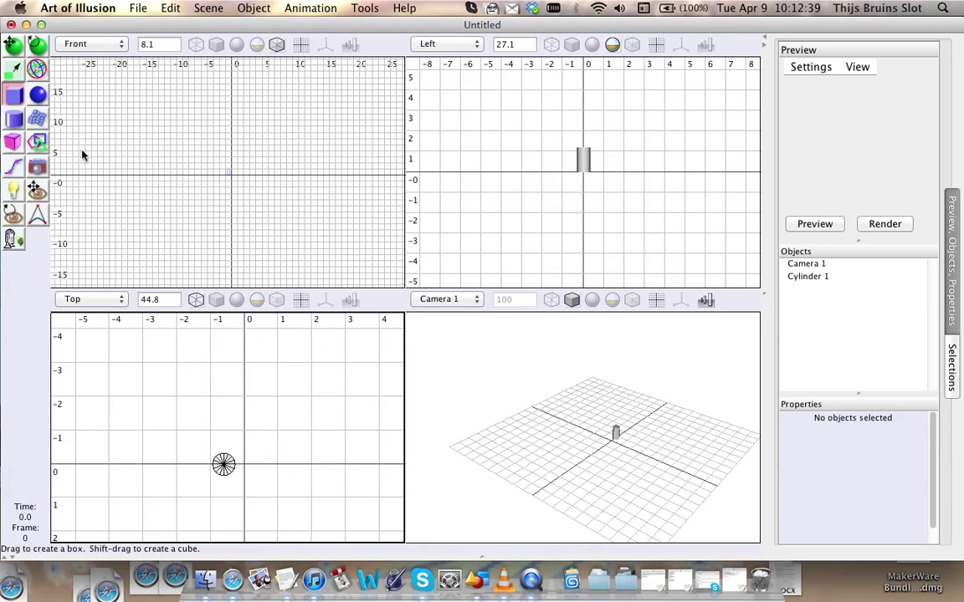
Step: Draw a polygon-mesh cube in the Front view, undo the first try, and redraw it as PolyMesh 3
left_click(14, 144)
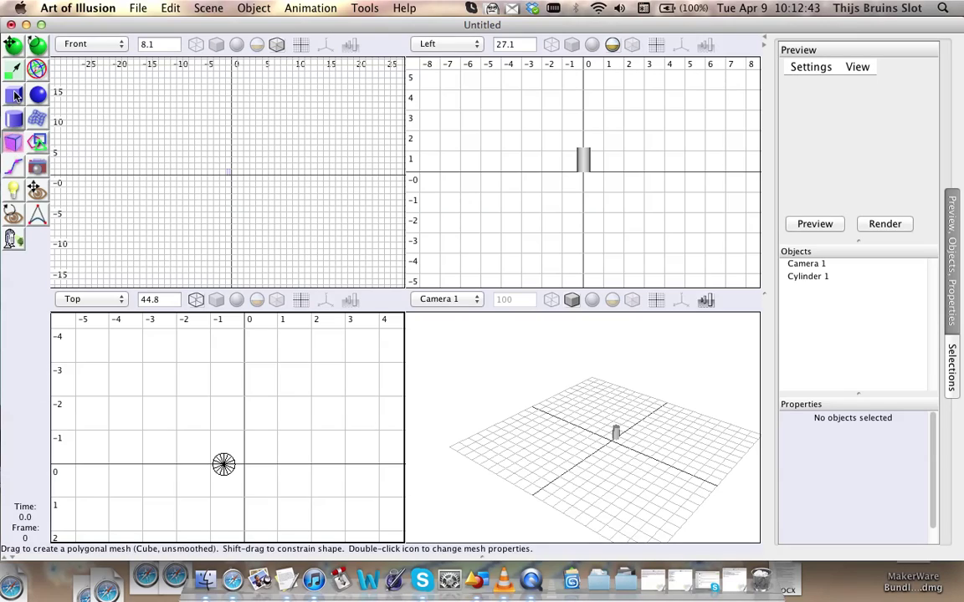
left_click(14, 95)
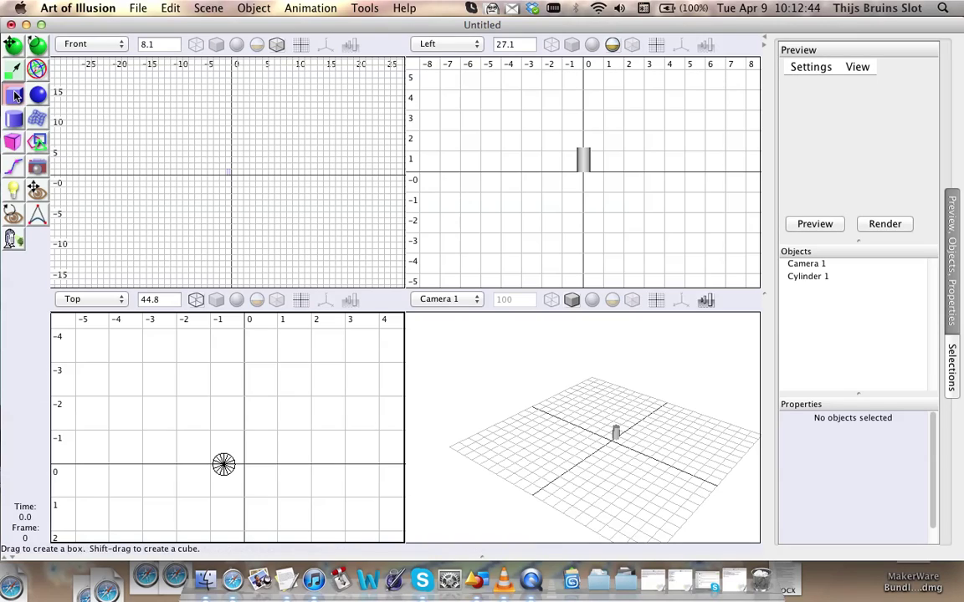
left_click(11, 145)
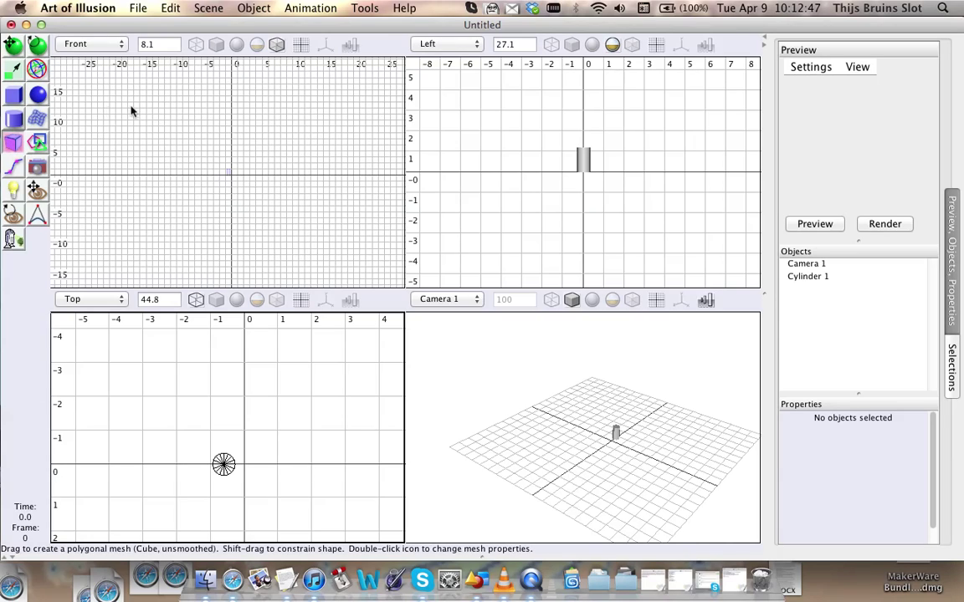
left_click_drag(158, 111, 306, 251)
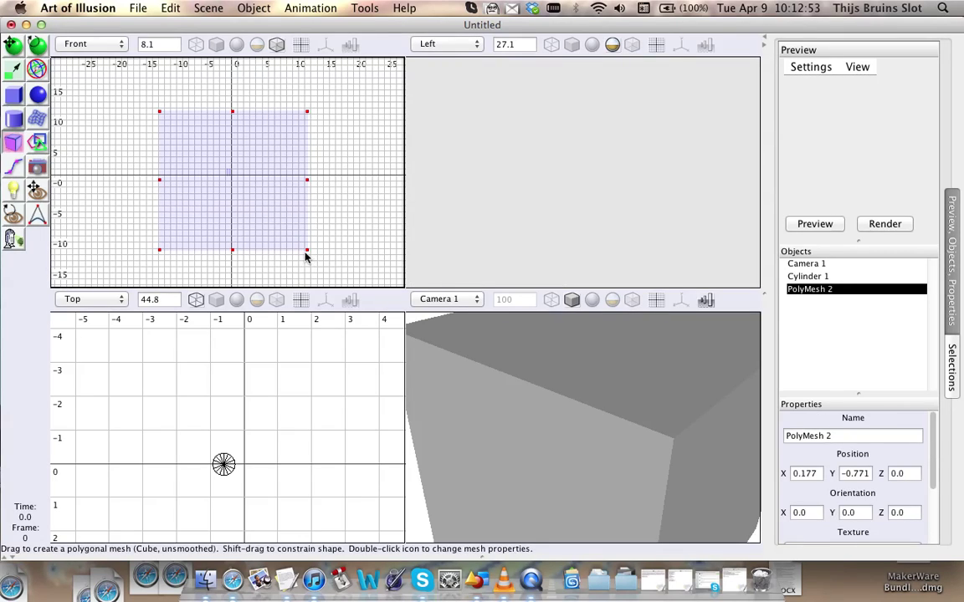
key("super+z")
left_click_drag(201, 147, 282, 222)
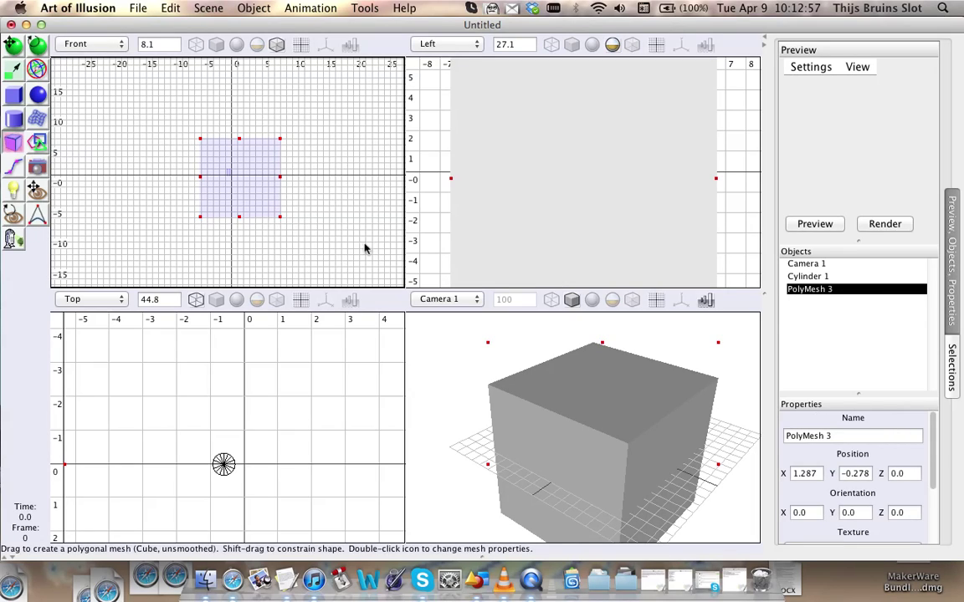
Step: Open PolyMesh 3 in the mesh editor, select all faces, and subdivide them once
double_click(472, 220)
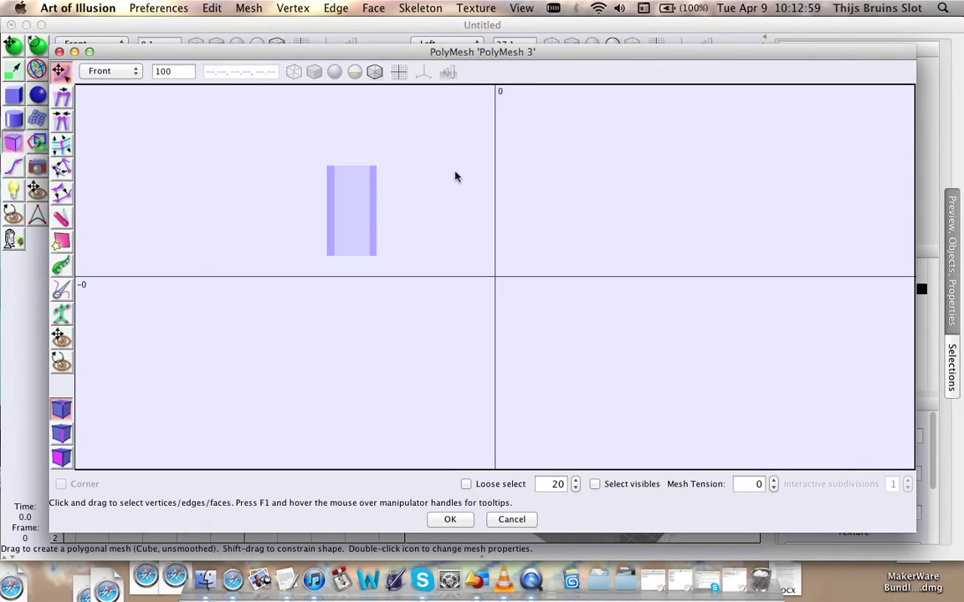
scroll(451, 177, "down", 3)
scroll(452, 180, "up", 3)
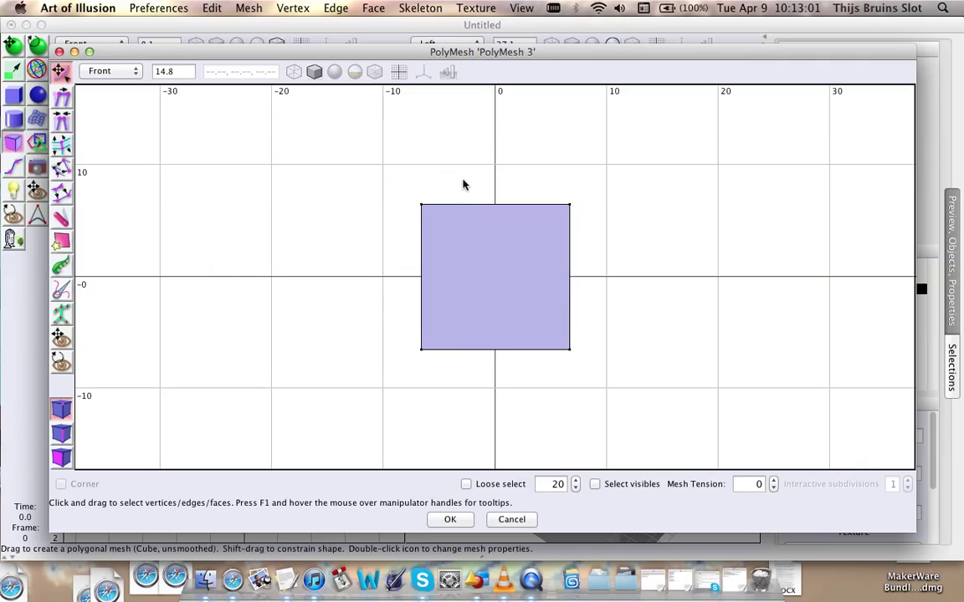
mouse_move(463, 182)
right_mouse_down()
mouse_move(451, 208)
mouse_move(386, 162)
right_mouse_up()
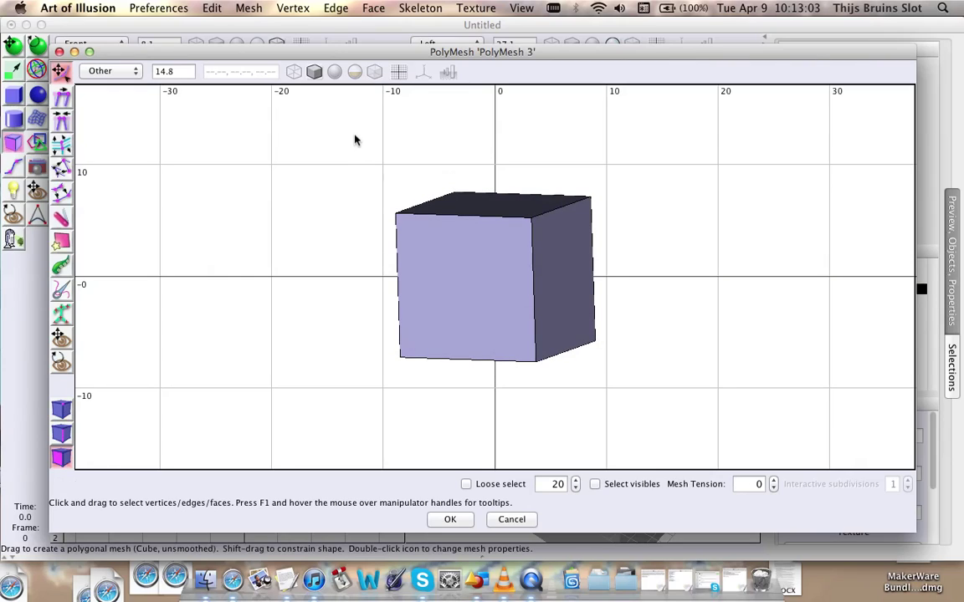
left_click_drag(338, 134, 656, 435)
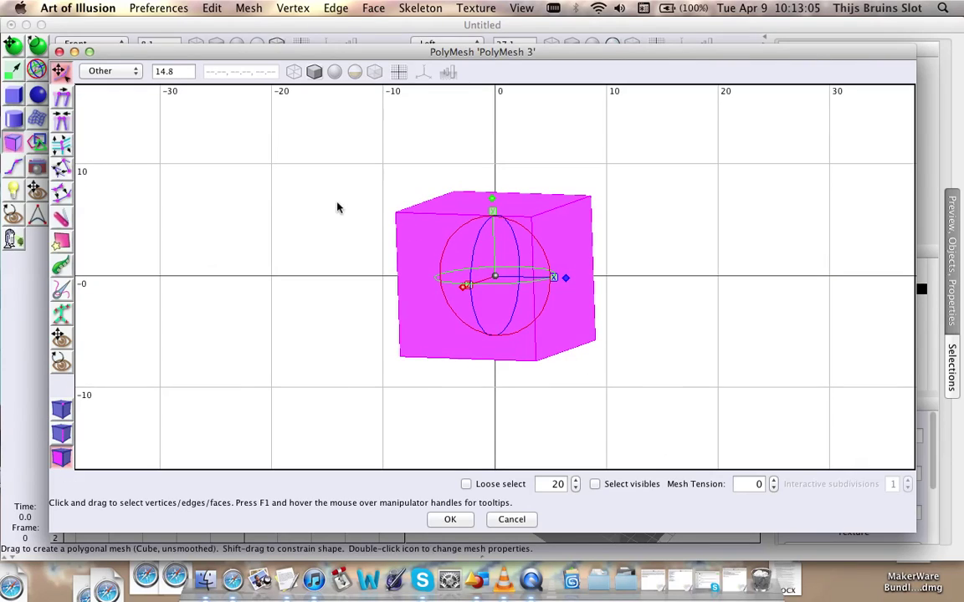
right_click(256, 205)
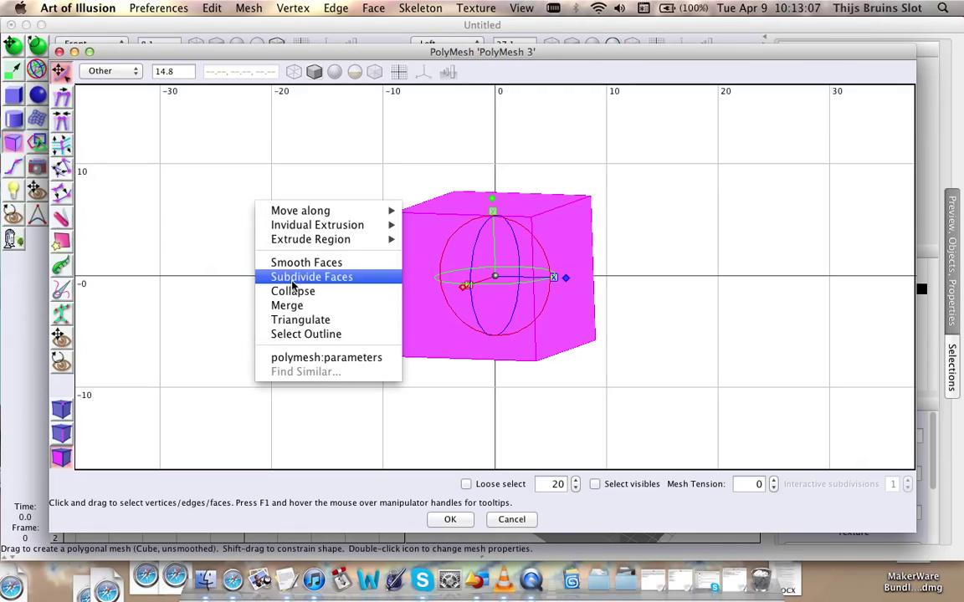
left_click(294, 280)
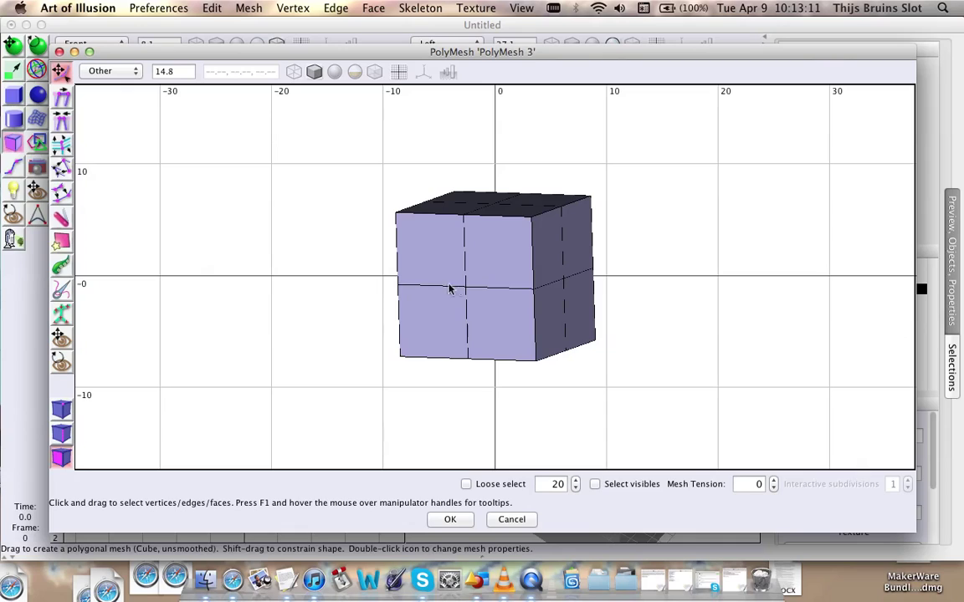
Step: Subdivide all faces three more times into a fine grid and accept the edits
left_click_drag(295, 154, 685, 387)
right_click(301, 216)
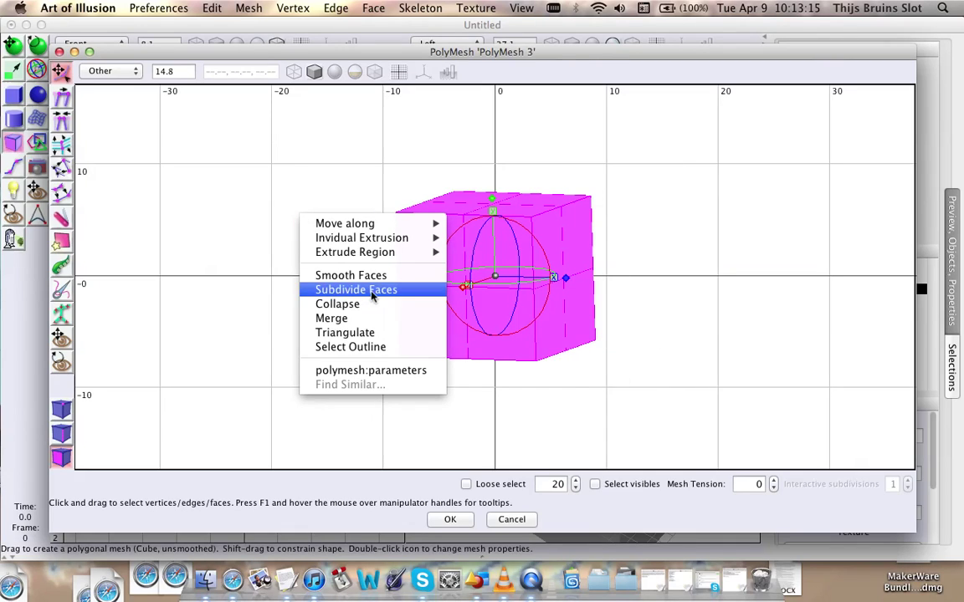
left_click(329, 289)
left_click_drag(283, 164, 643, 389)
right_click(342, 251)
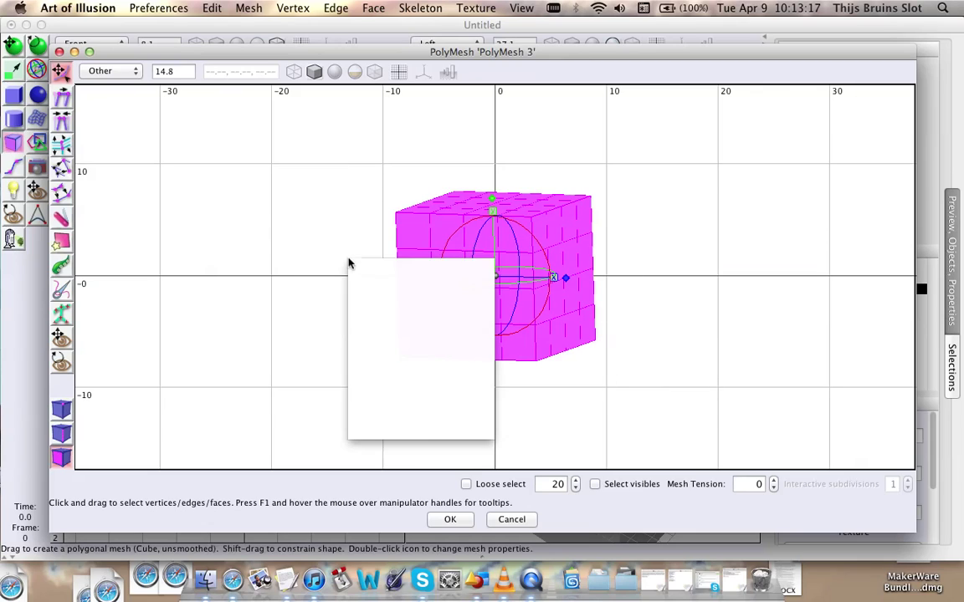
left_click(393, 338)
left_click_drag(288, 125, 634, 400)
right_click(326, 234)
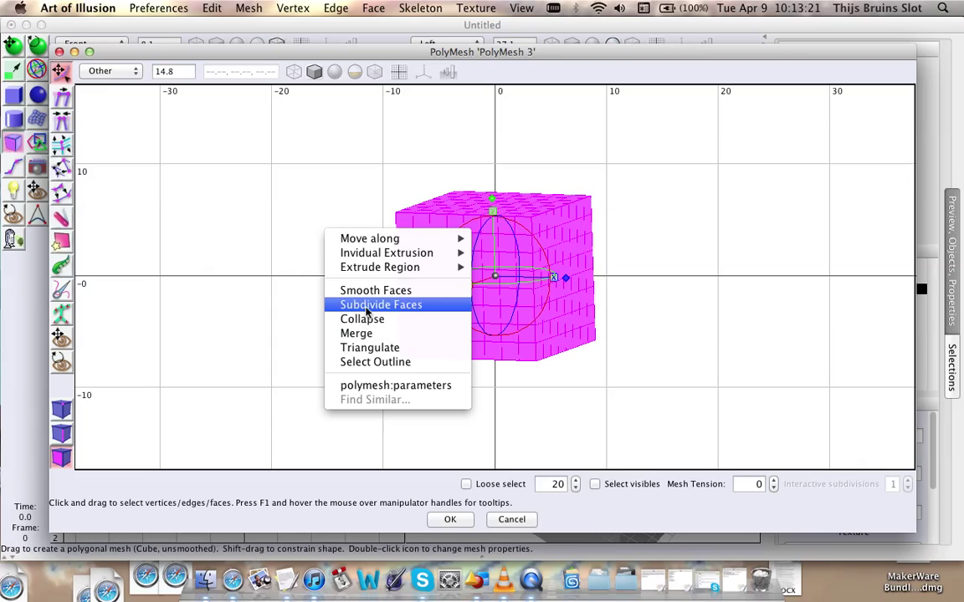
left_click(383, 305)
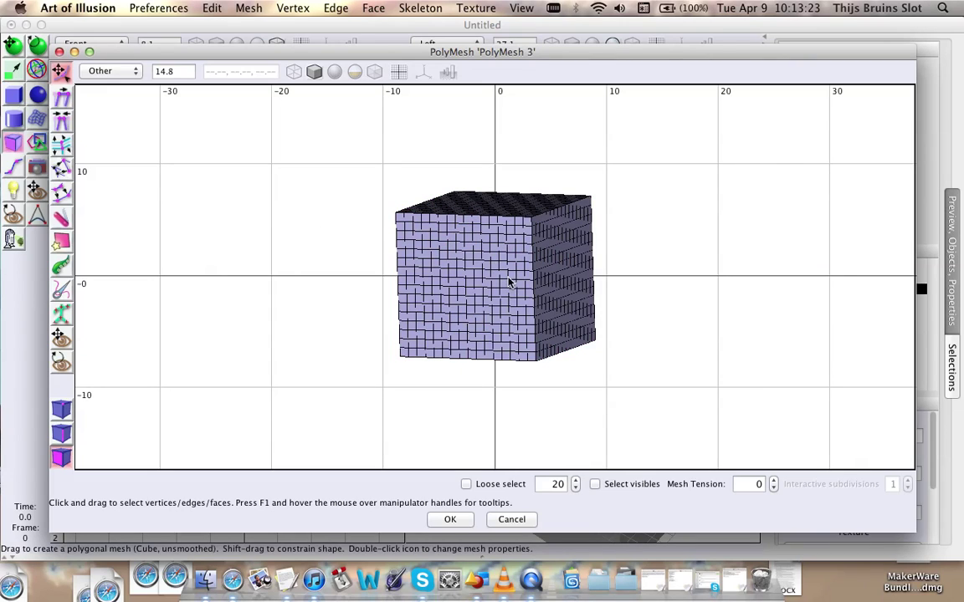
left_click(463, 520)
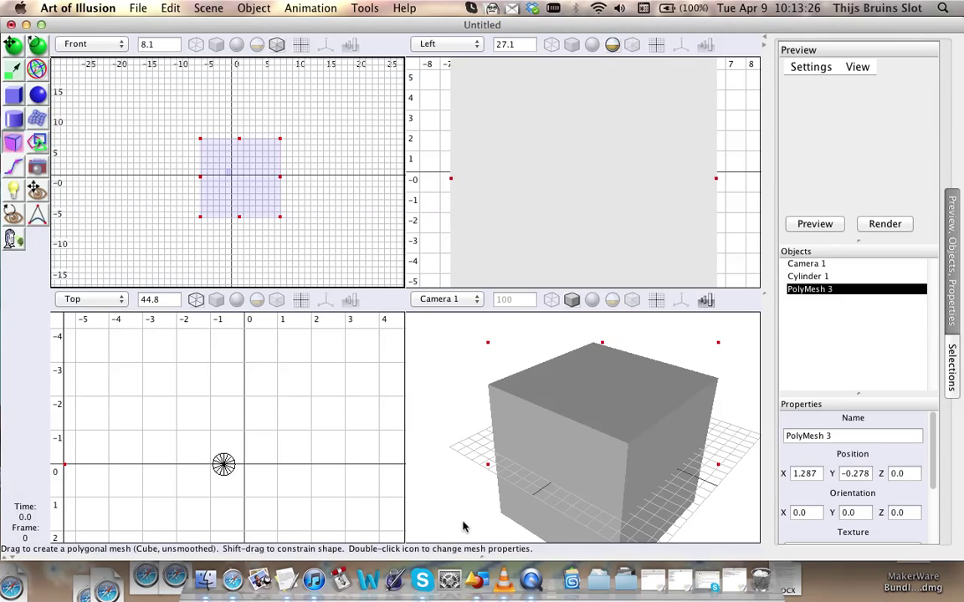
Step: Select Cylinder 1 with PolyMesh 3 and run Distribute: PolyMesh 3 surface, Cylinder 1 object, 50 copies
left_click(807, 276, "shift")
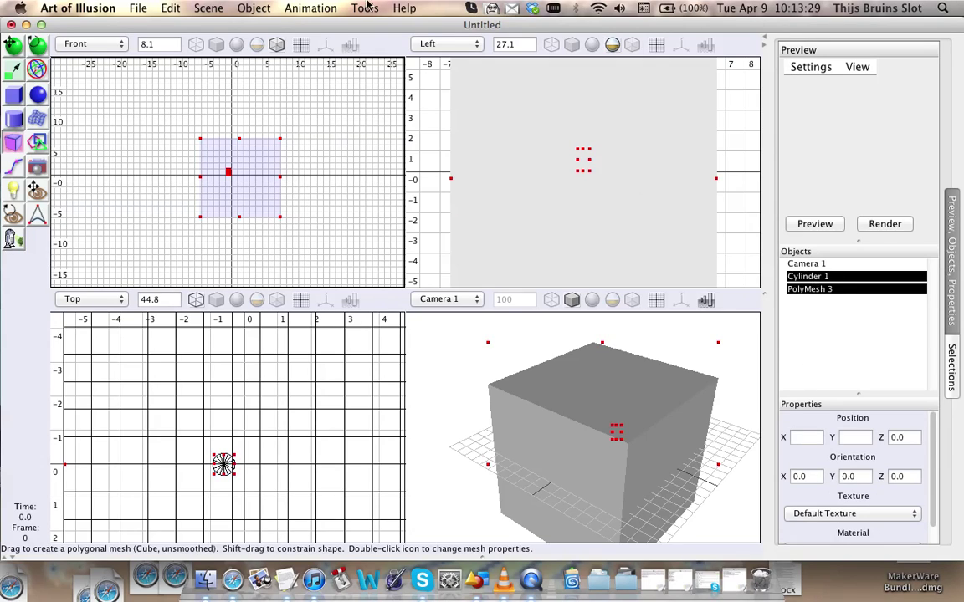
left_click(253, 8)
mouse_move(365, 7)
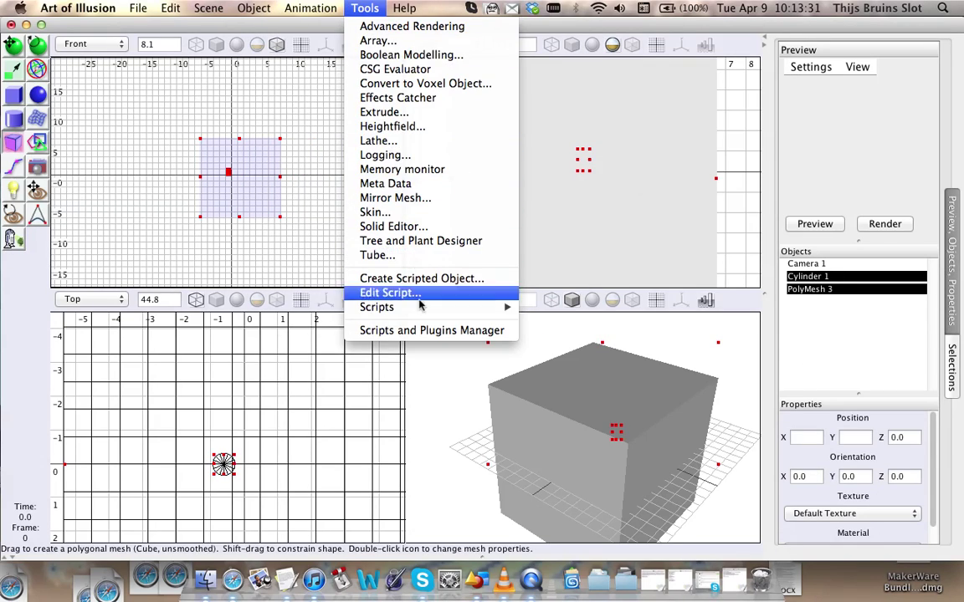
mouse_move(418, 307)
left_click(621, 209)
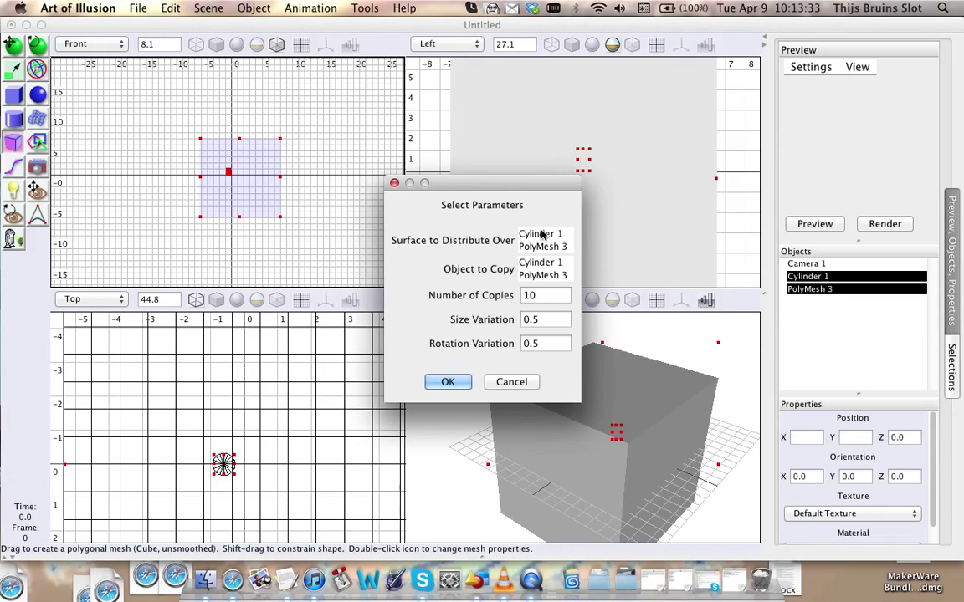
left_click(556, 247)
left_click(535, 263)
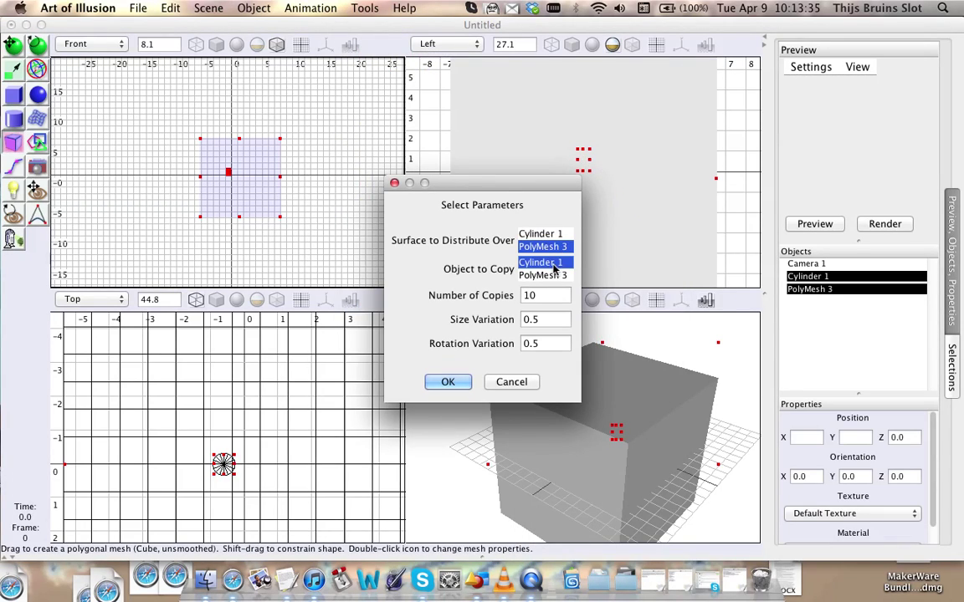
key("Tab")
type("50")
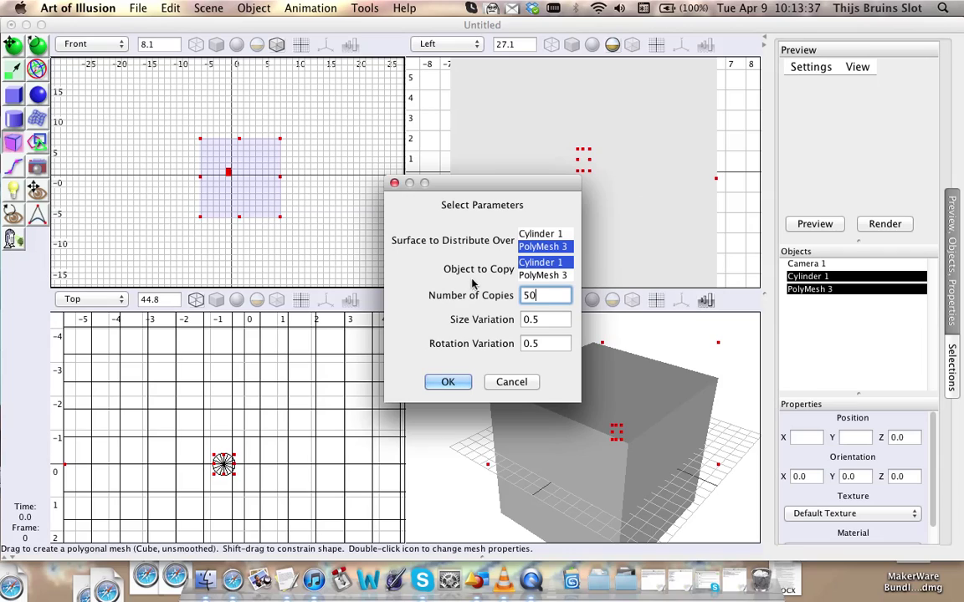
left_click(449, 382)
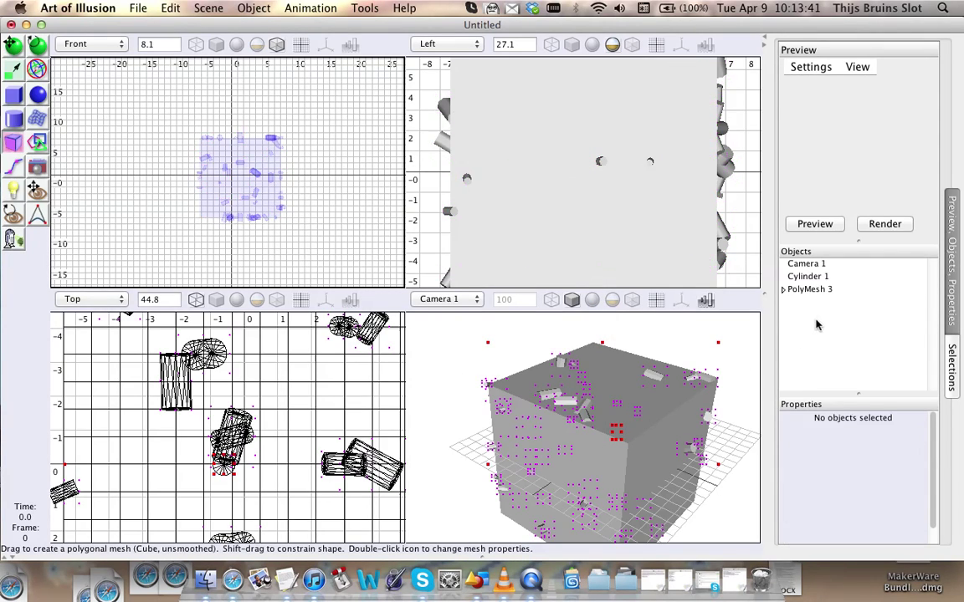
Step: Hide the PolyMesh 3 cube so only the scattered cylinder copies remain visible
right_click(809, 290)
left_click(845, 406)
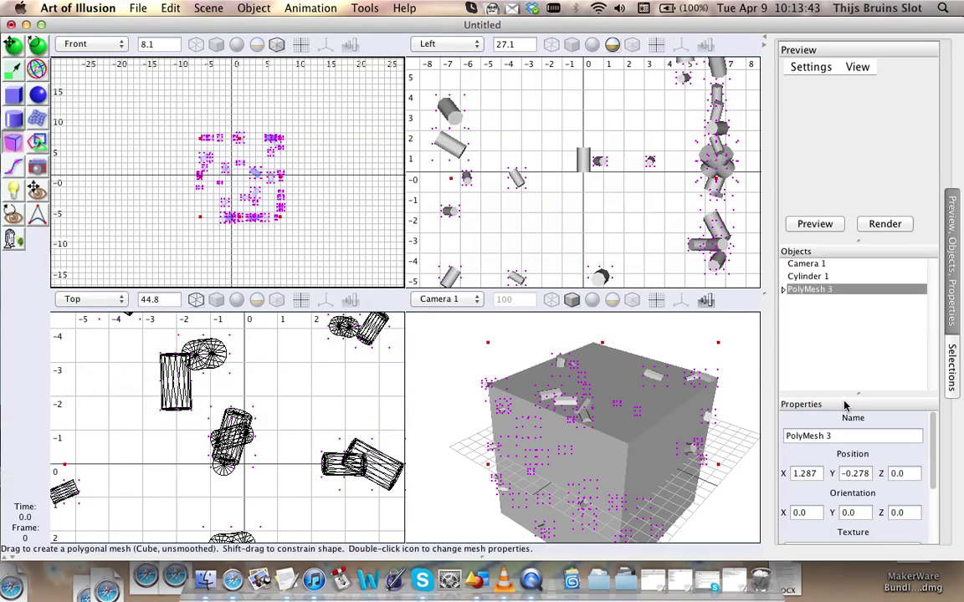
left_click(665, 421)
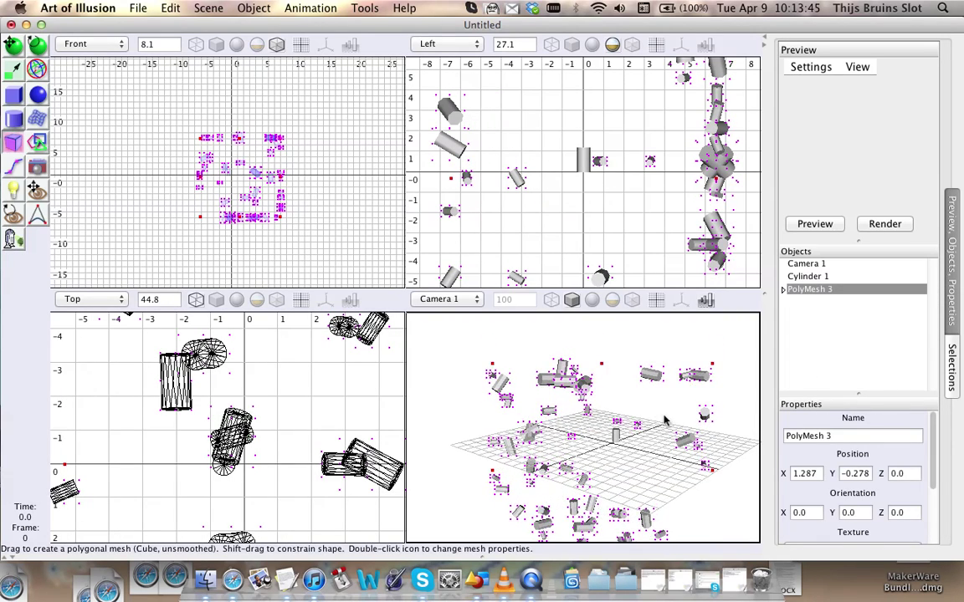
Step: Orbit the Camera 1 view around the cylinders through several angles, ending on a steeper top-down view
right_click_drag(665, 421, 581, 416)
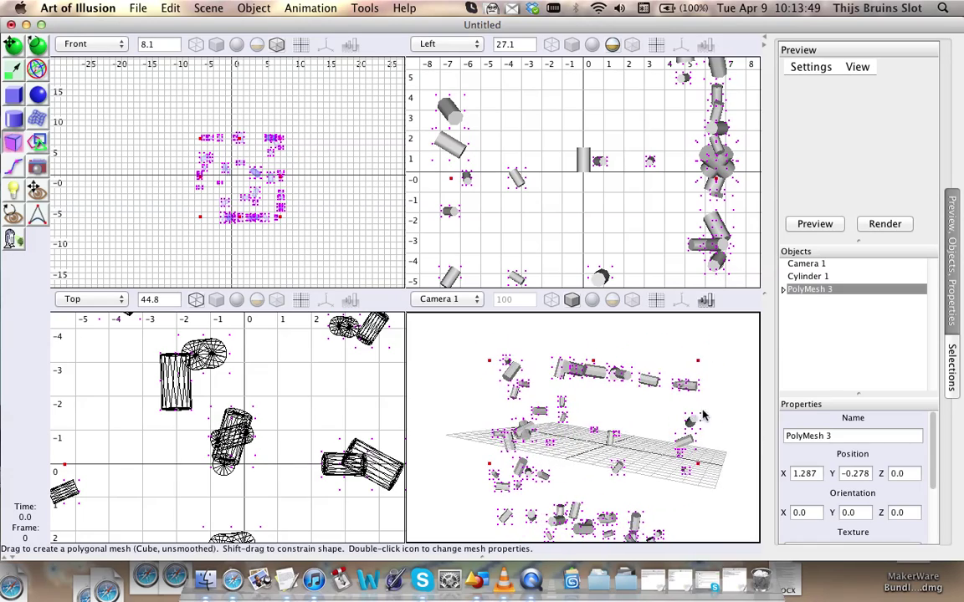
right_click_drag(702, 416, 647, 393)
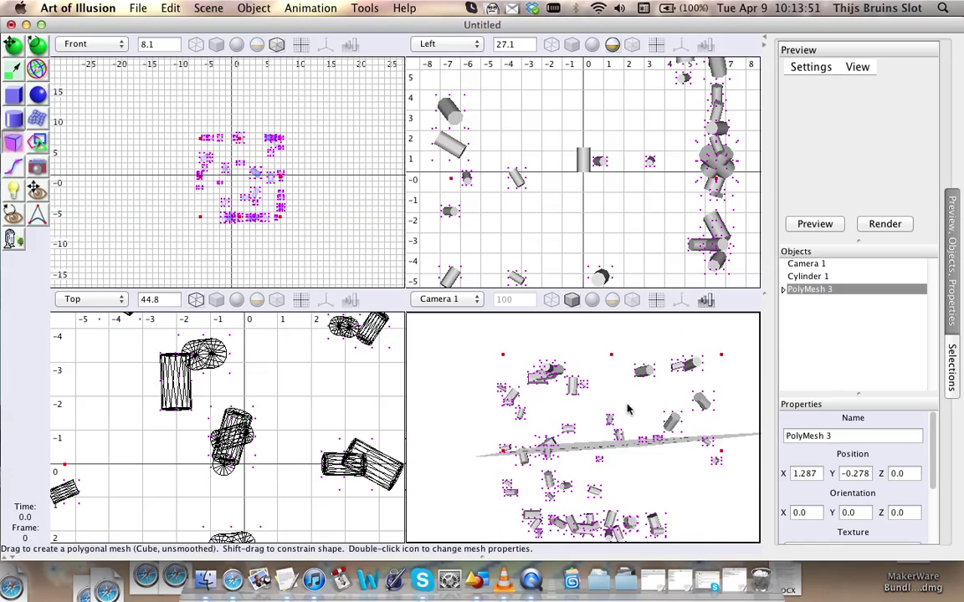
right_click_drag(572, 424, 592, 449)
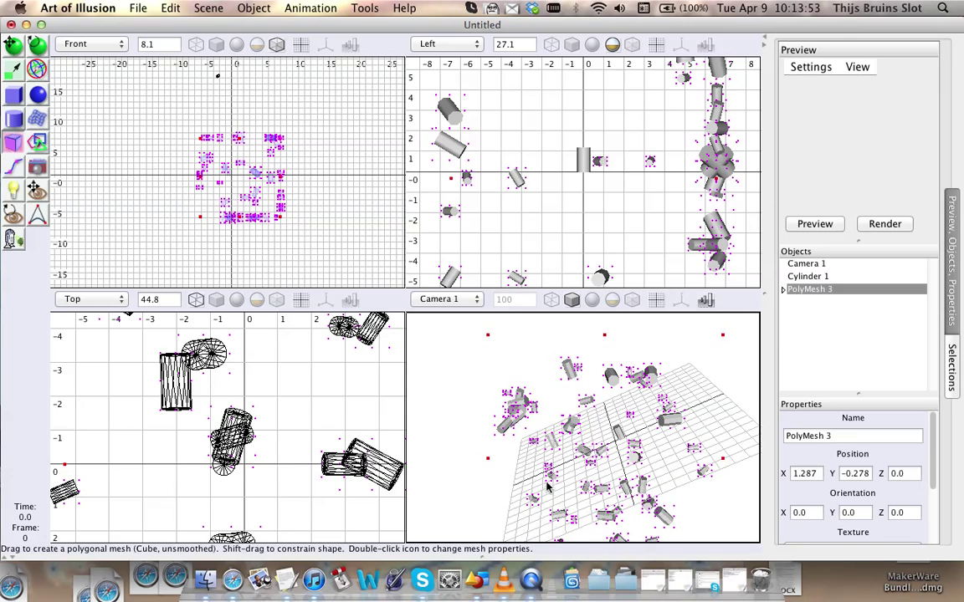
right_click_drag(548, 488, 619, 450)
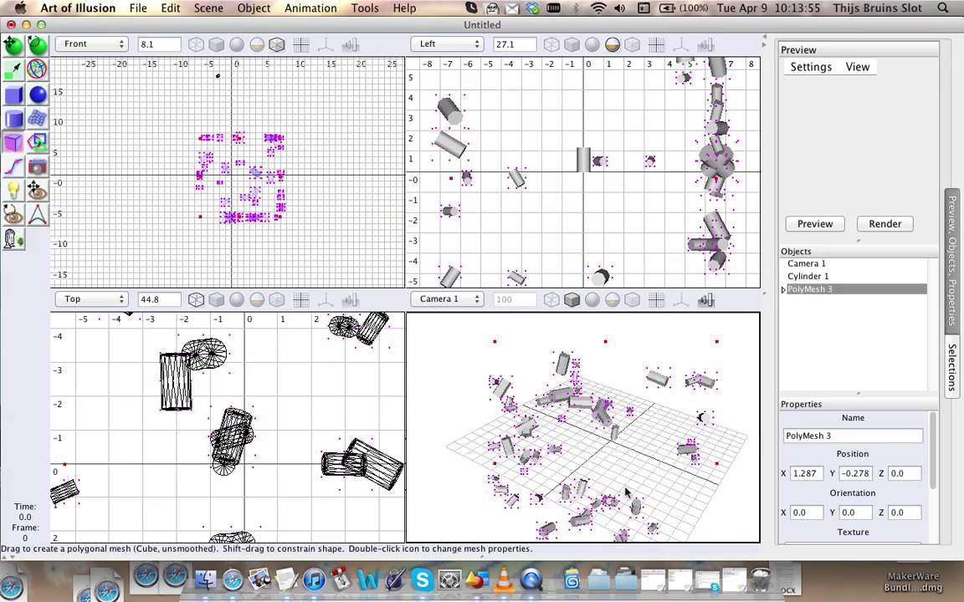
right_click_drag(626, 493, 613, 441)
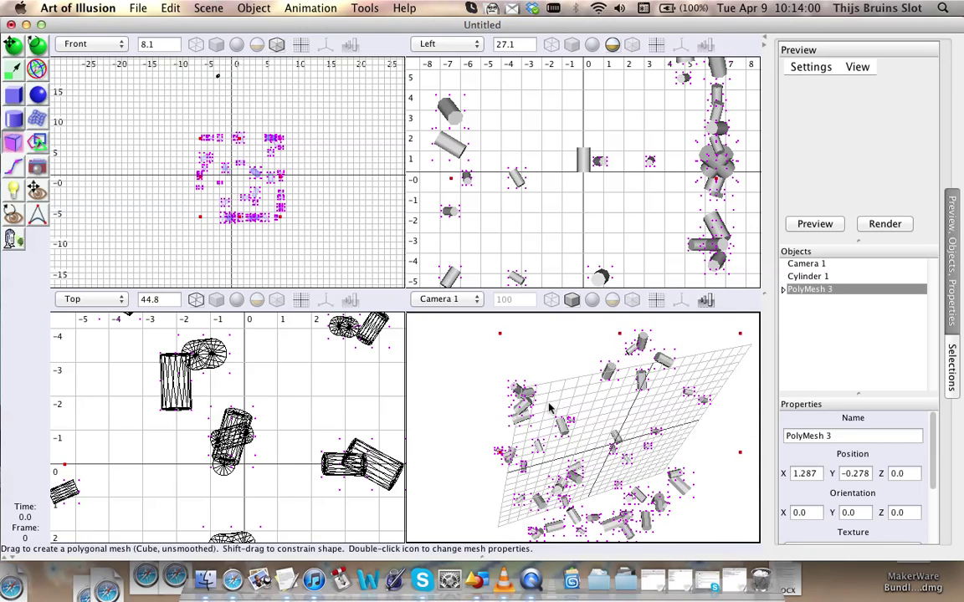
right_click_drag(550, 407, 597, 465)
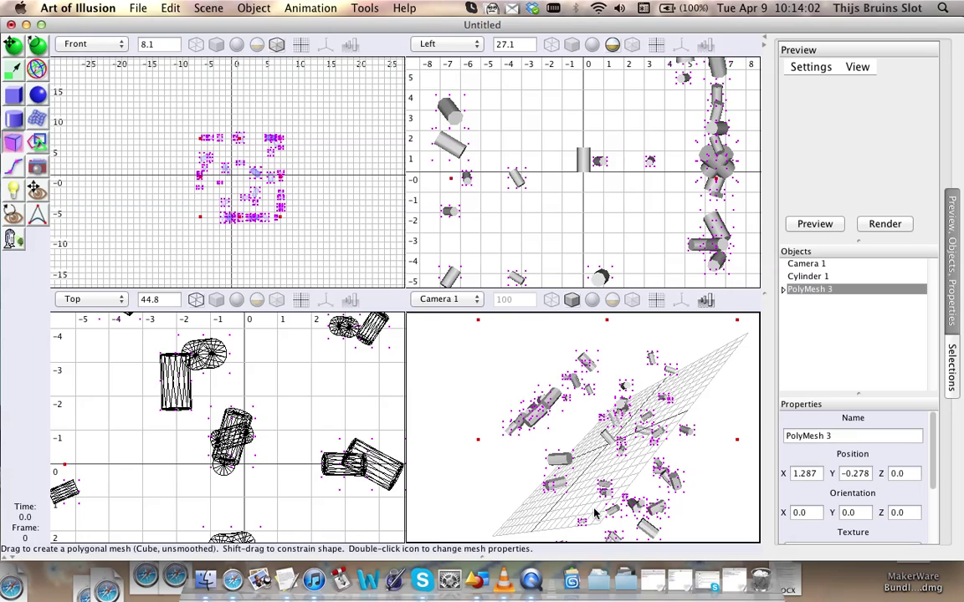
right_click_drag(596, 514, 700, 361)
right_click_drag(588, 377, 406, 410)
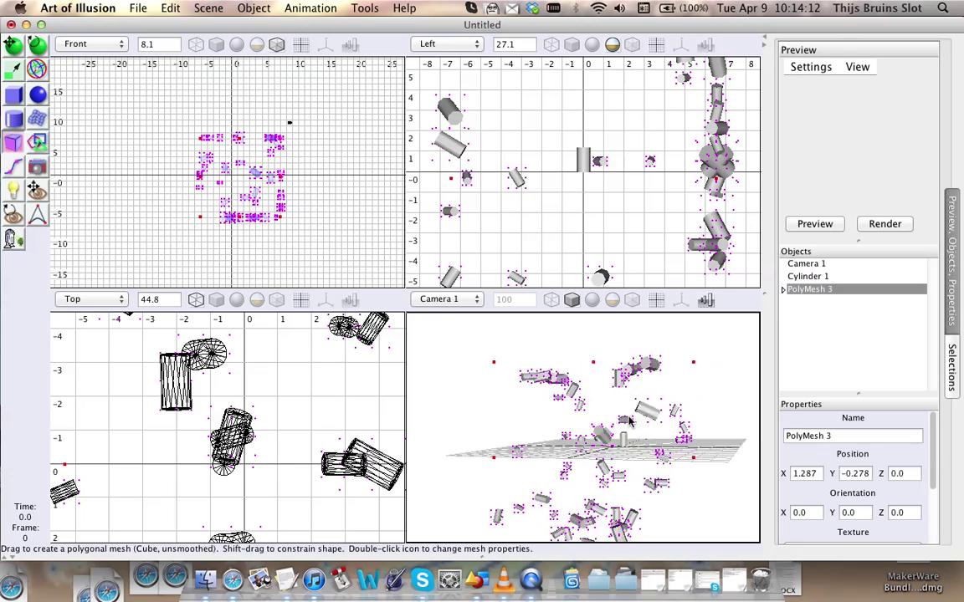